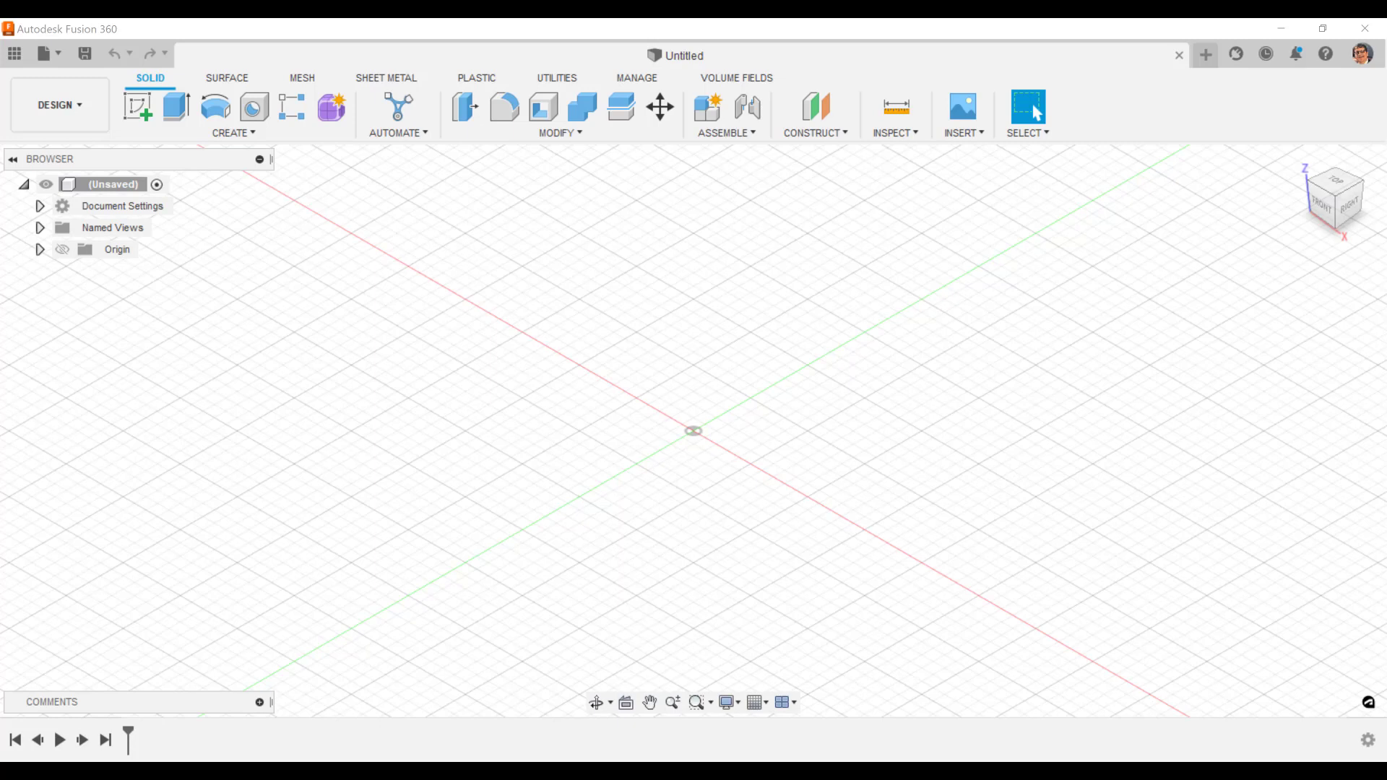
Start a sketch on the XY ground plane and draw a two-point rectangle from the origin.
left_click(133, 119)
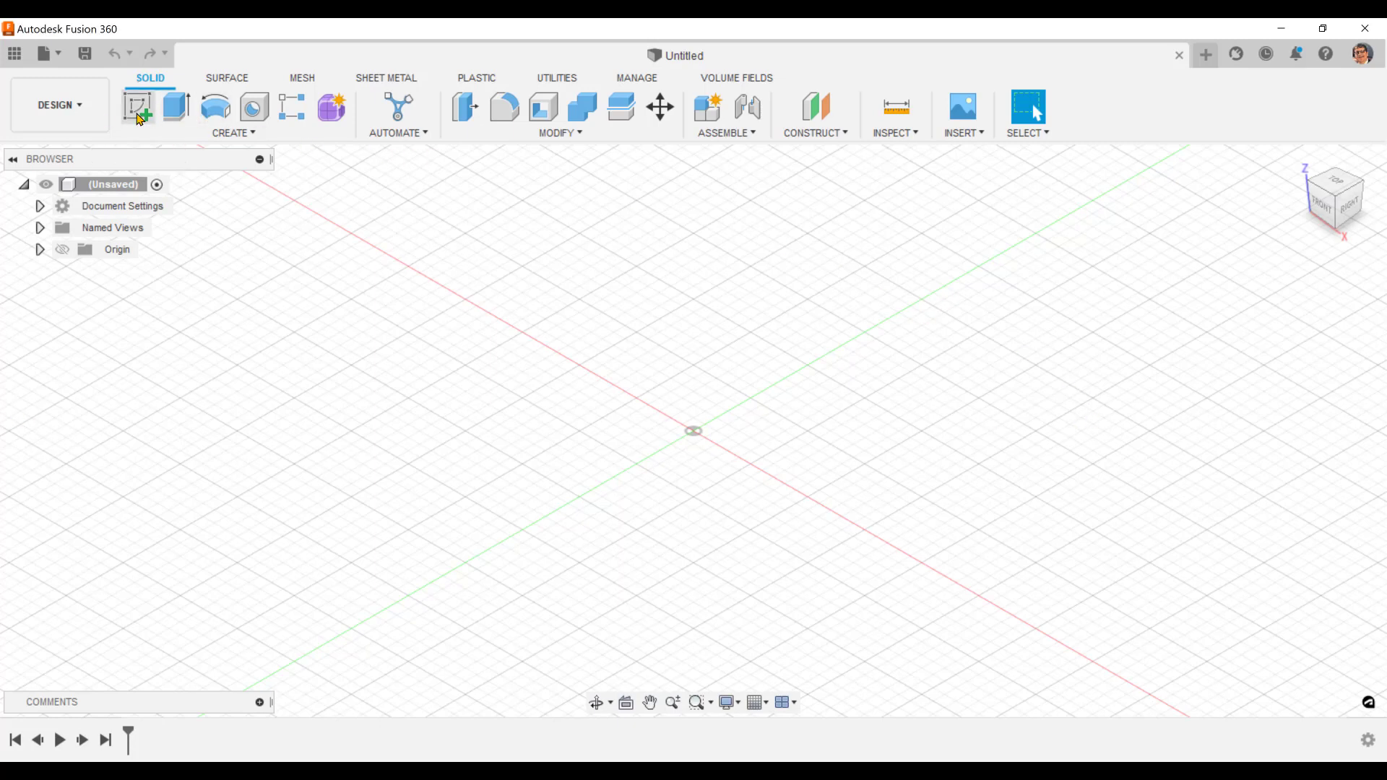
left_click(1338, 189)
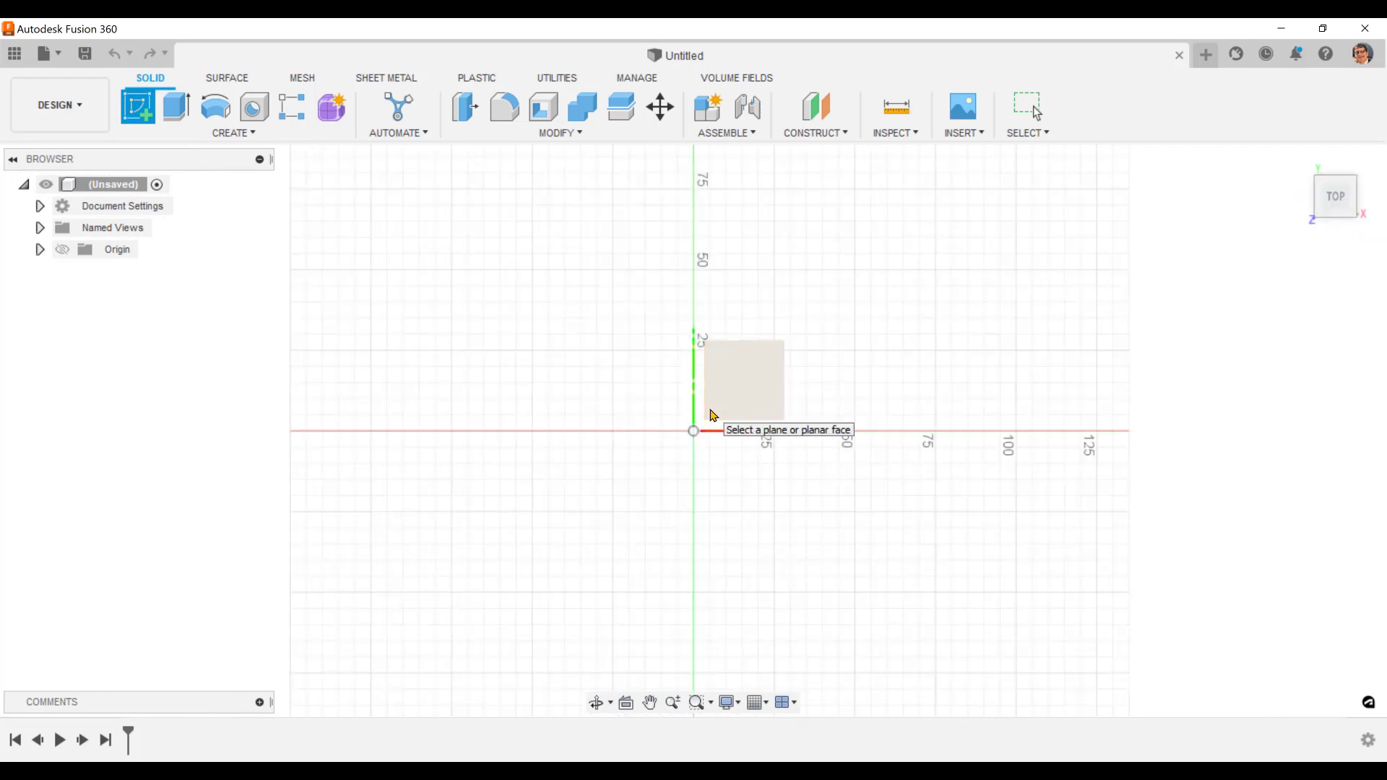
left_click(715, 410)
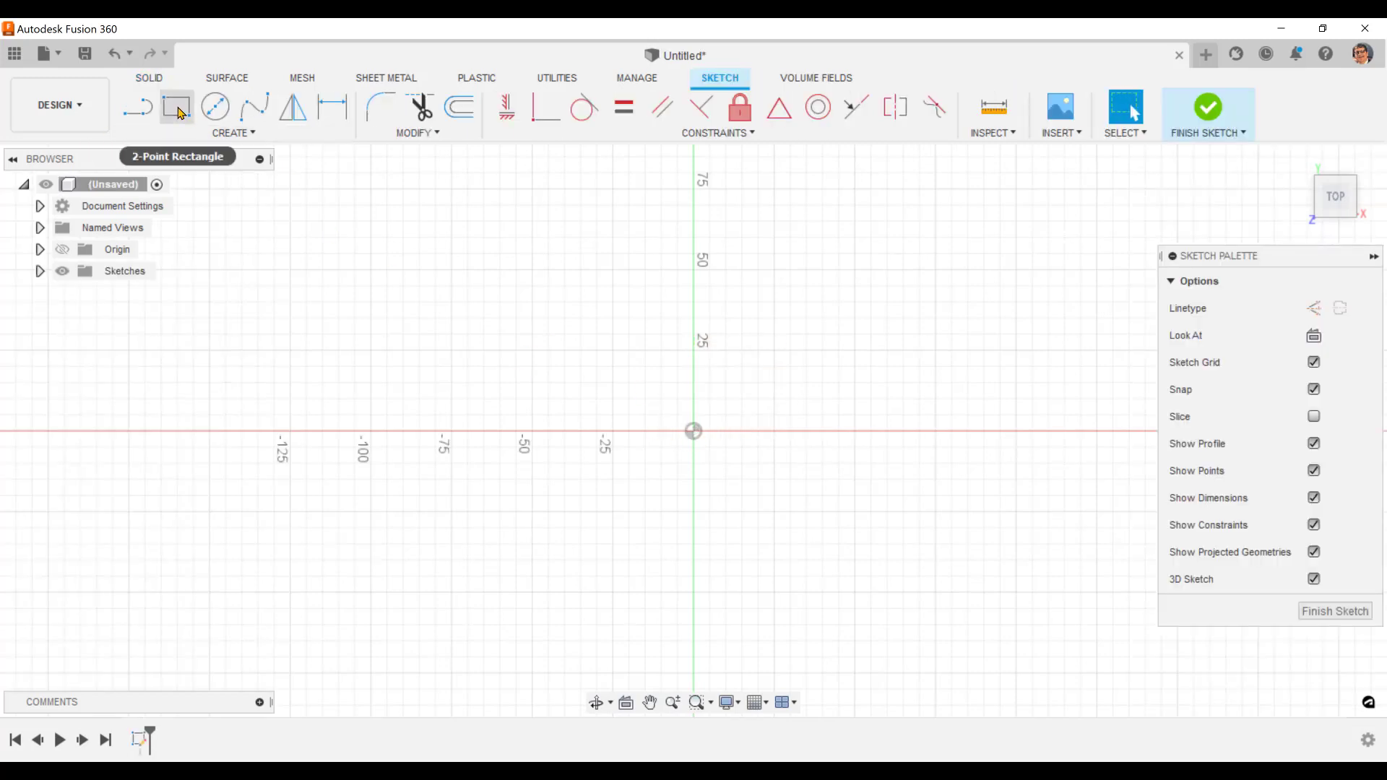
left_click(177, 108)
left_click(693, 431)
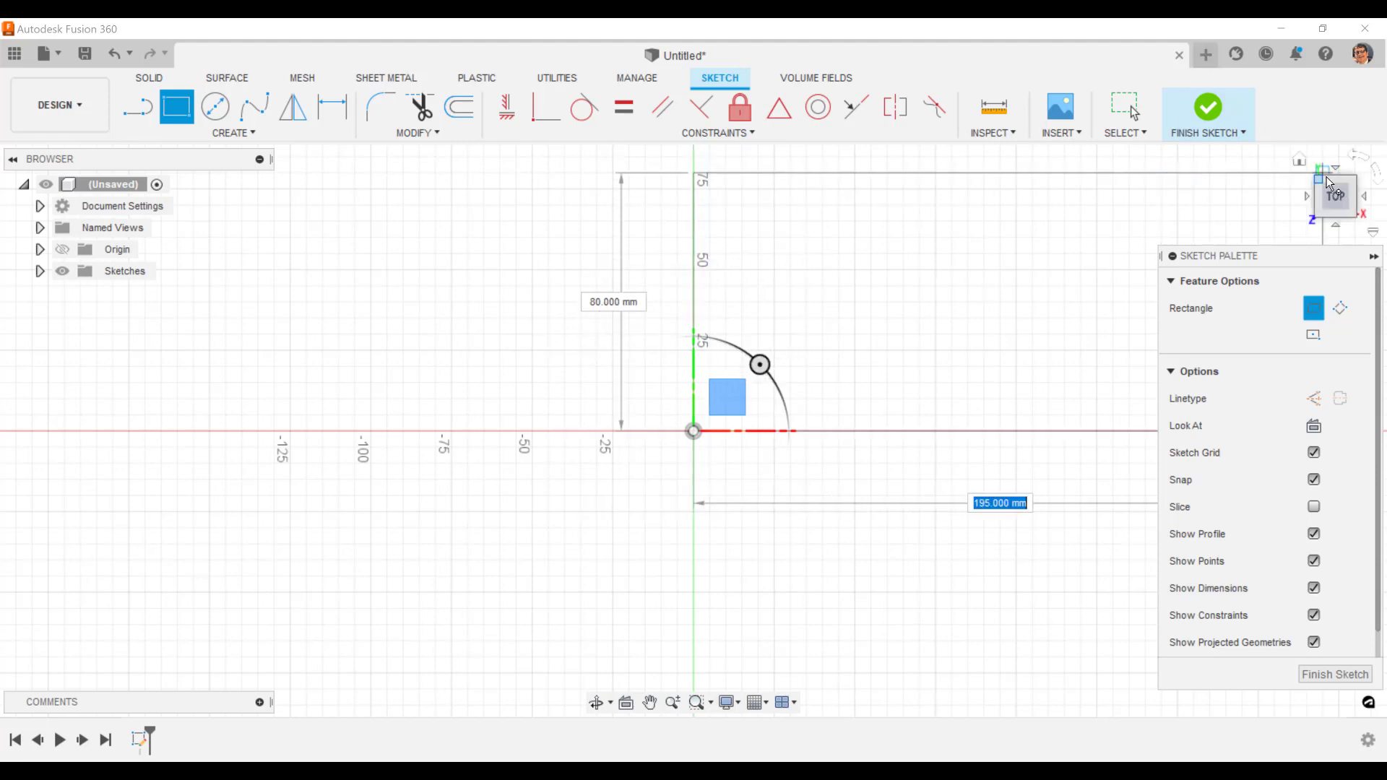
scroll(898, 316, "down", 1)
left_click(894, 315)
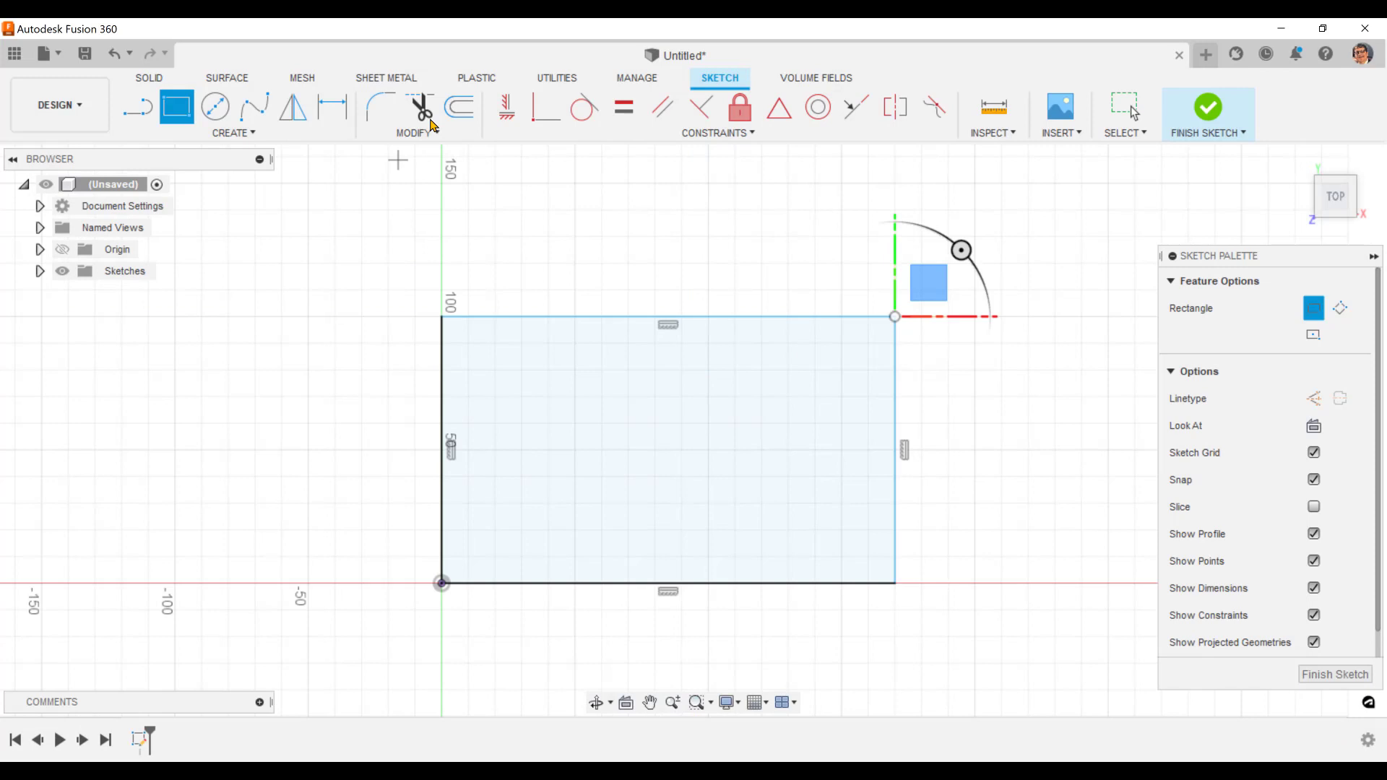
Fillet all four rectangle corners at 20 mm and finish the sketch.
left_click(378, 110)
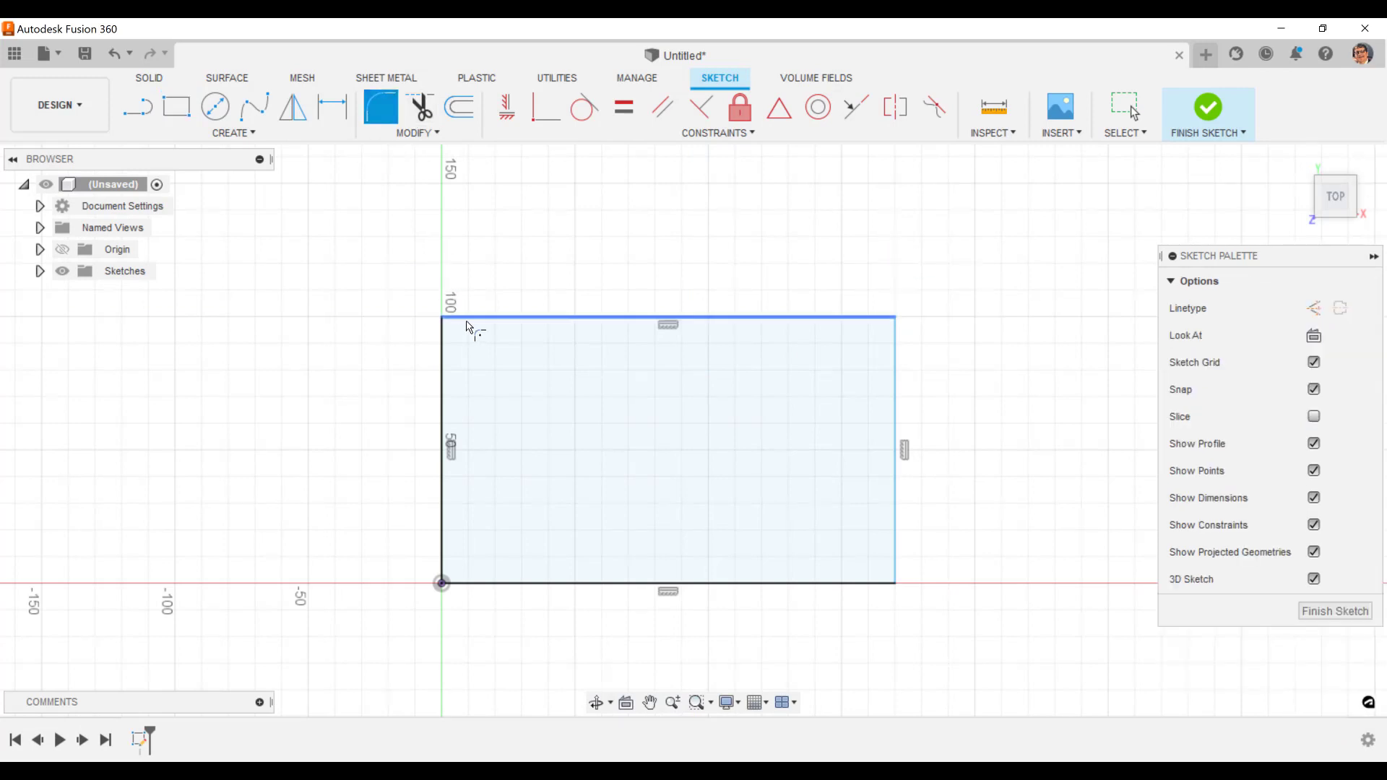
left_click(446, 349)
left_click(854, 314)
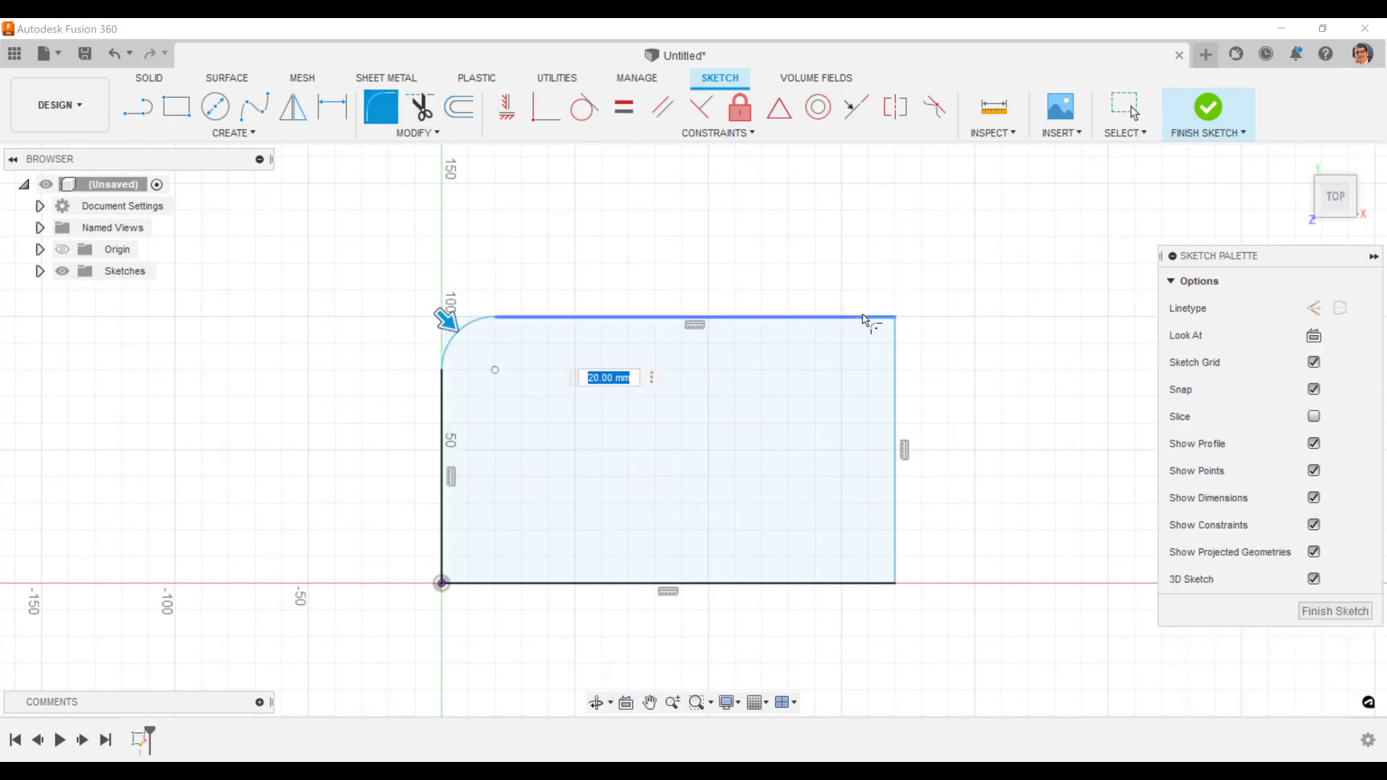
key("Return")
left_click(892, 370)
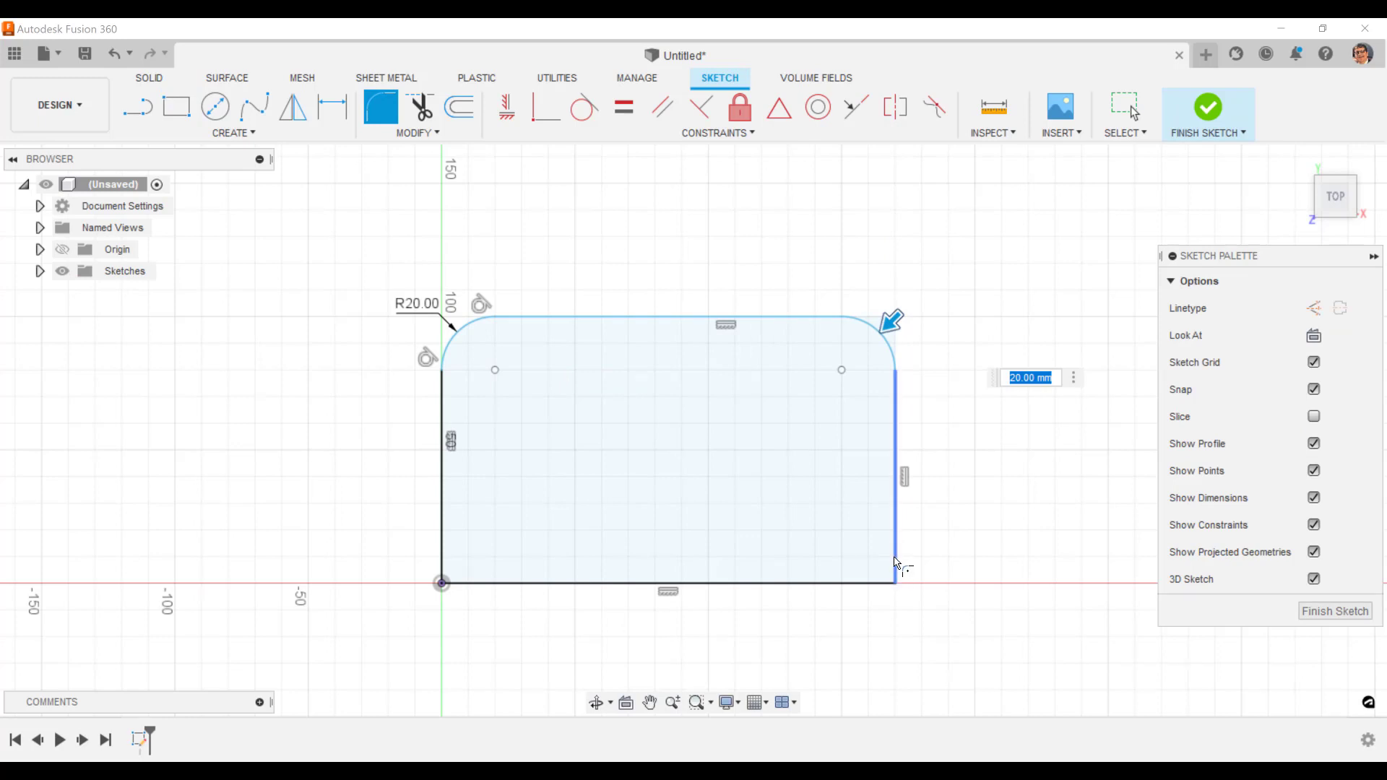
key("Return")
left_click(872, 583)
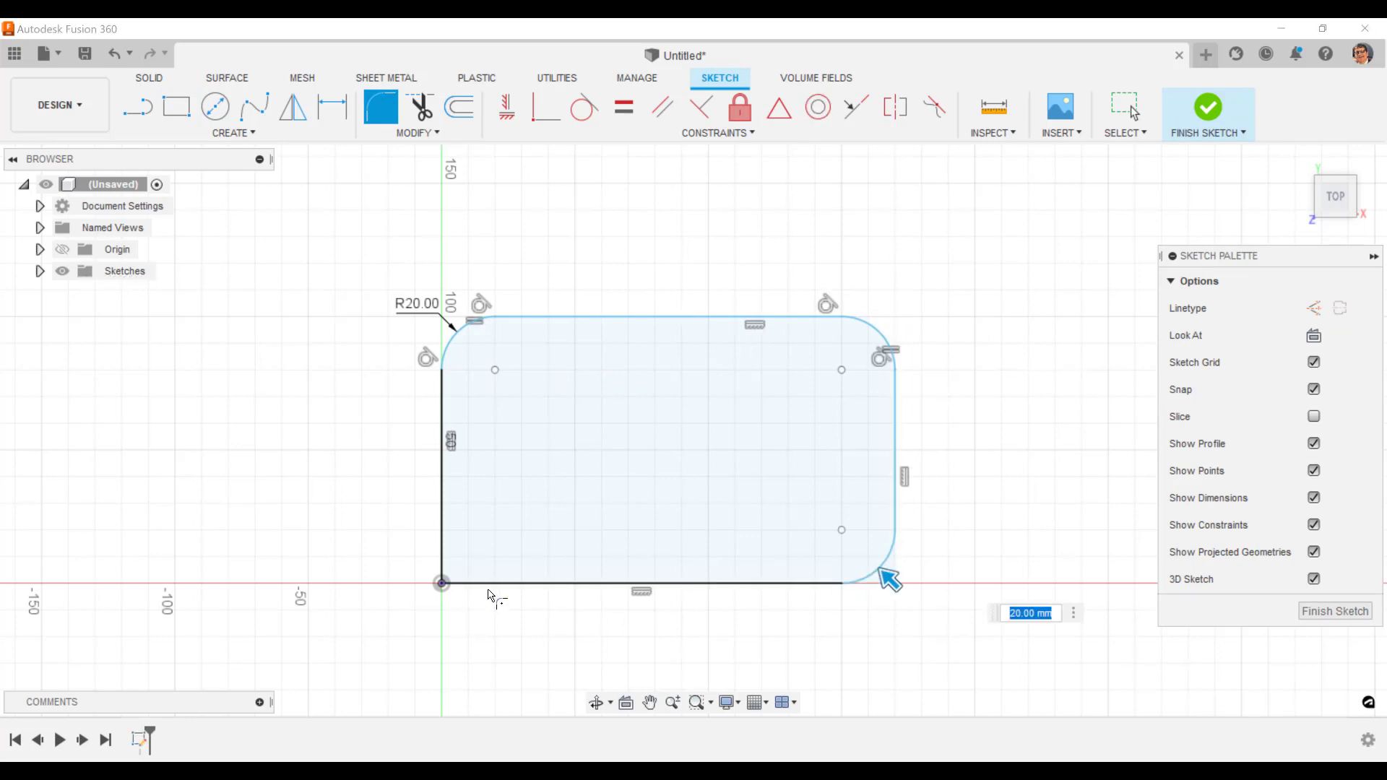
key("Return")
left_click(442, 556)
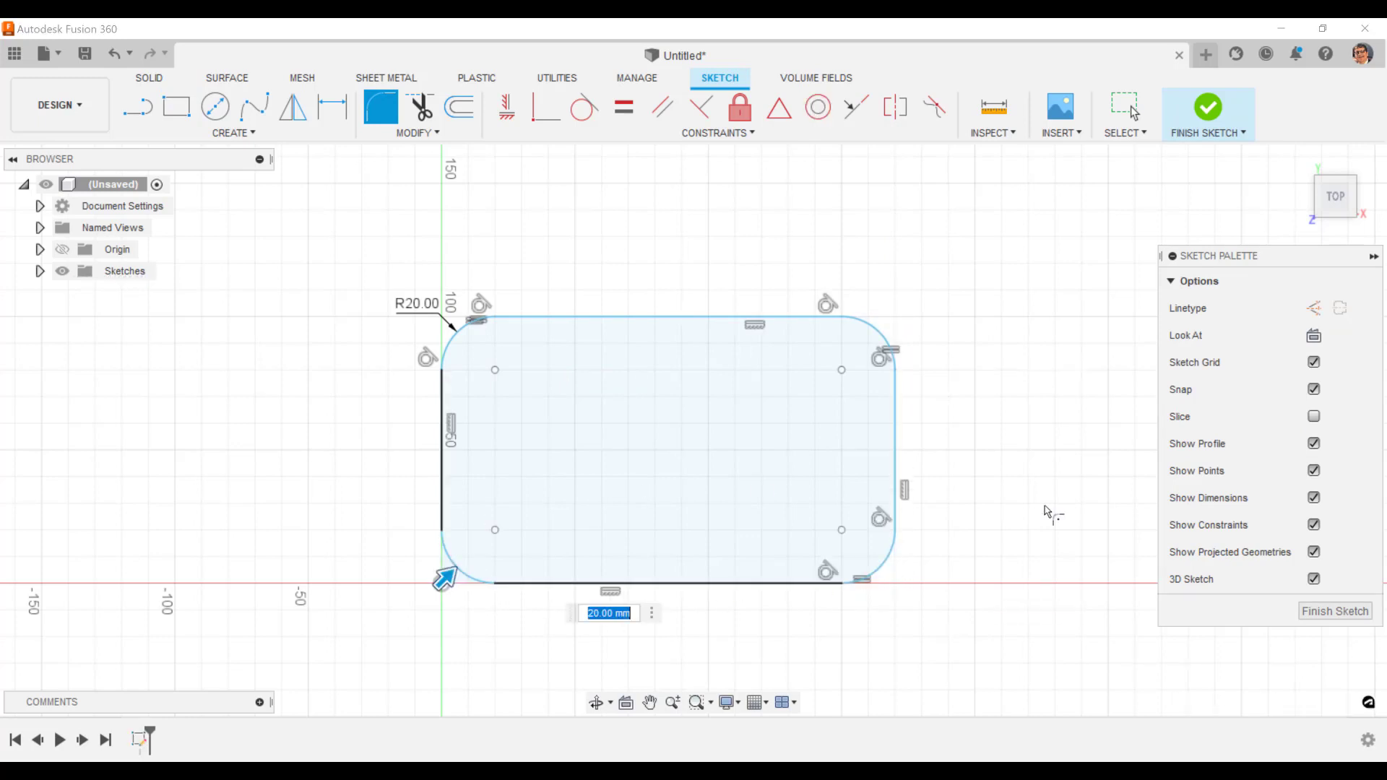
left_click(1335, 612)
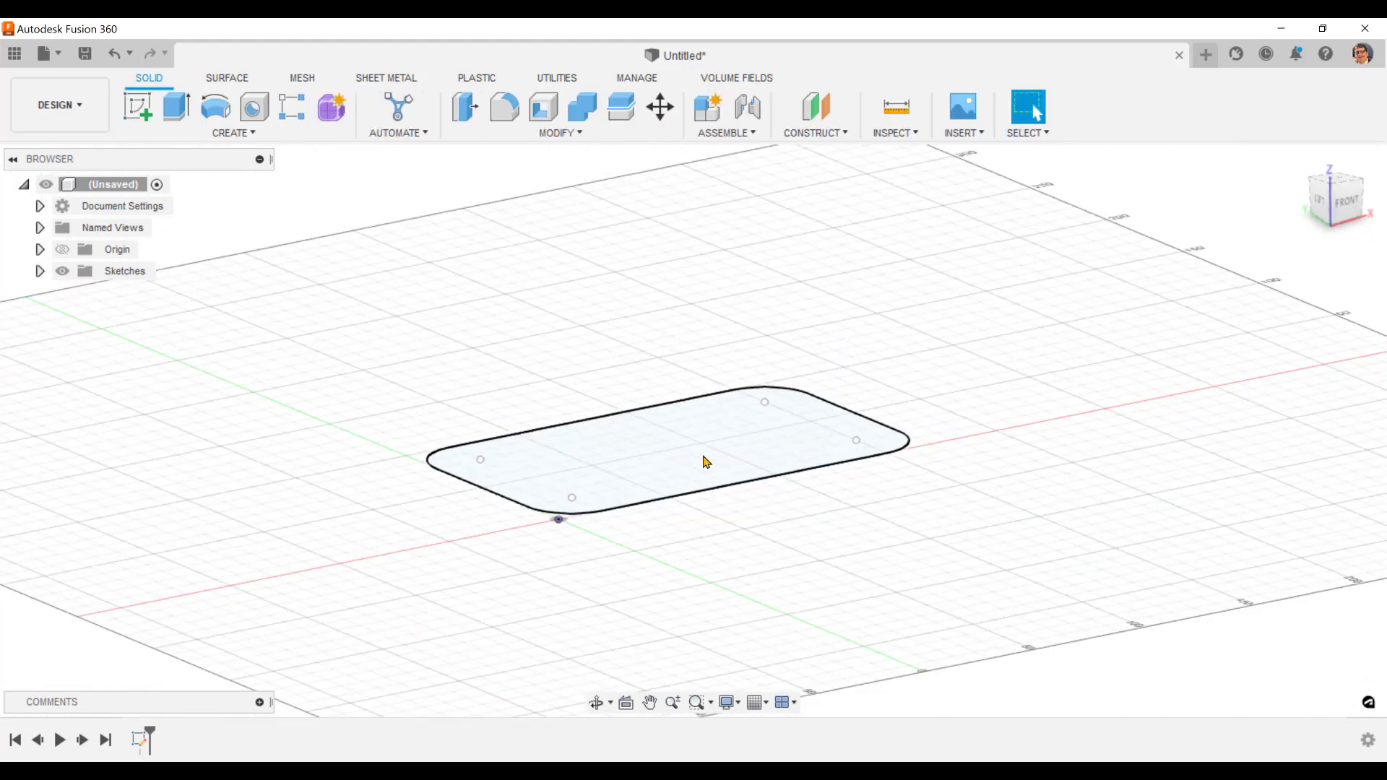
Press Pull the rounded-rectangle profile 120 mm upward as a new body.
left_click(692, 463)
right_click(689, 462)
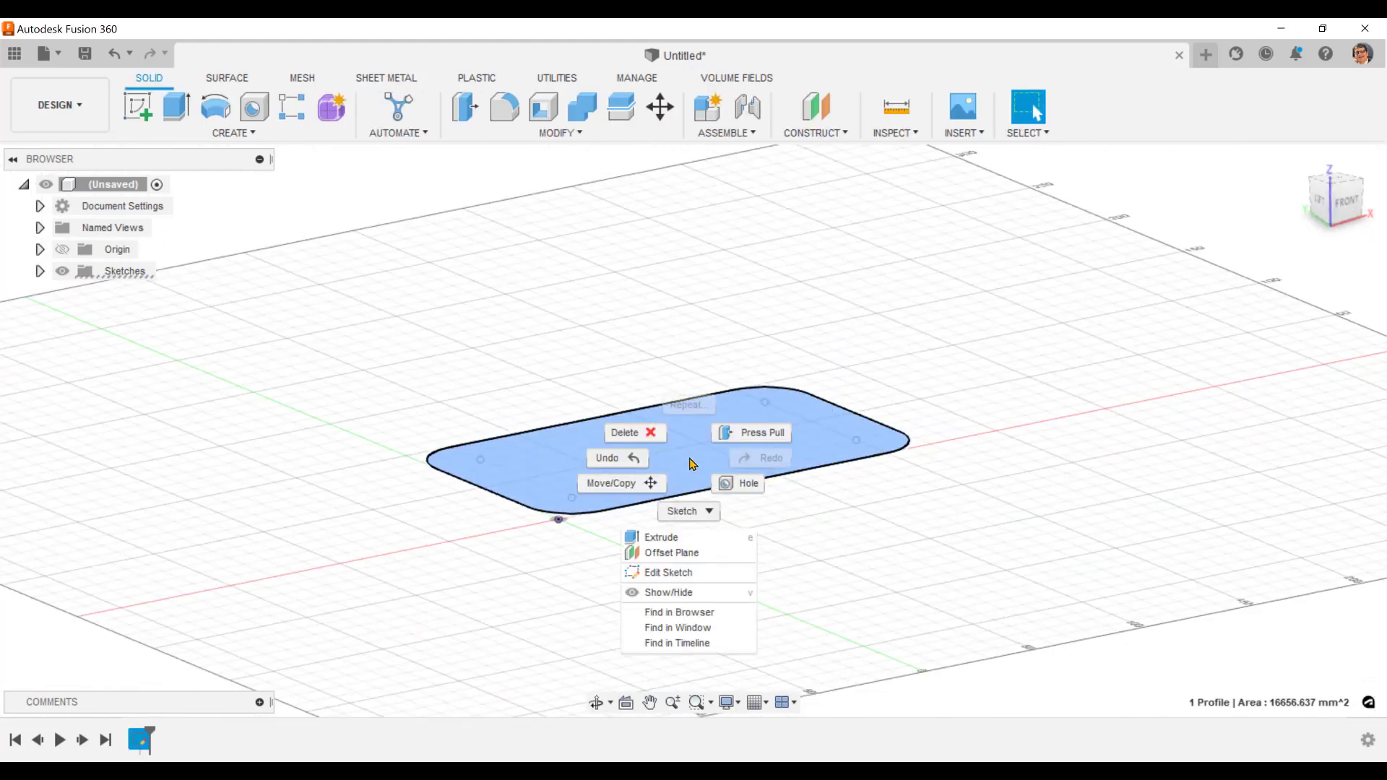
left_click(751, 439)
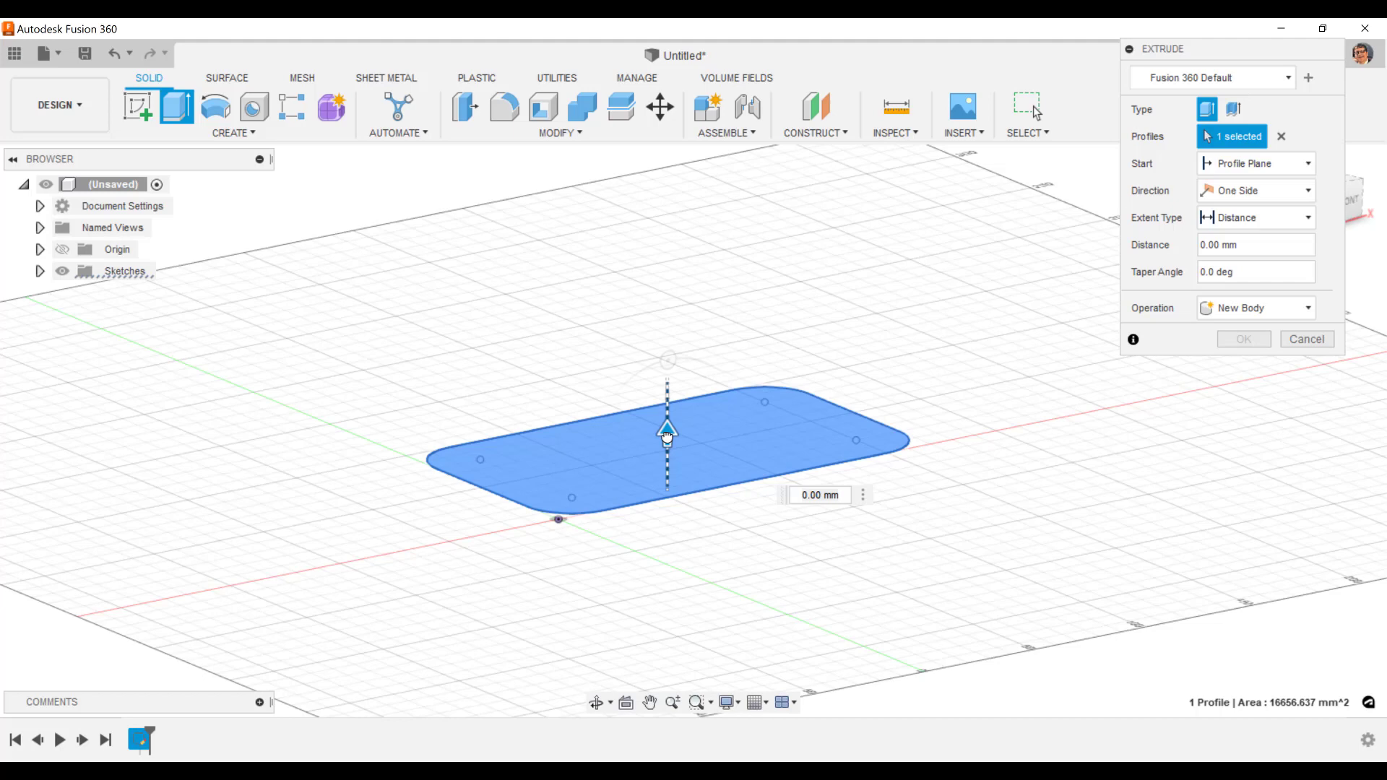
left_click_drag(666, 437, 671, 133)
key("F6")
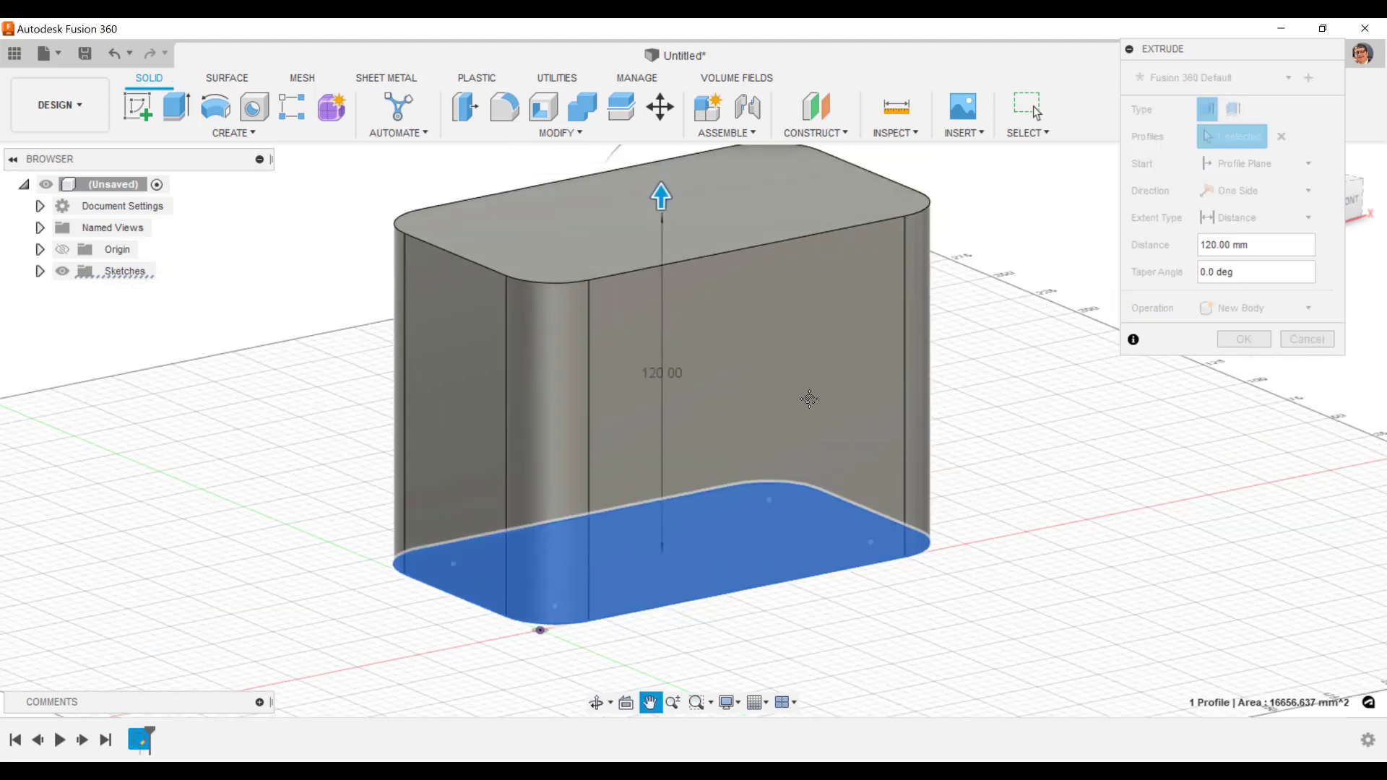
left_click(1243, 339)
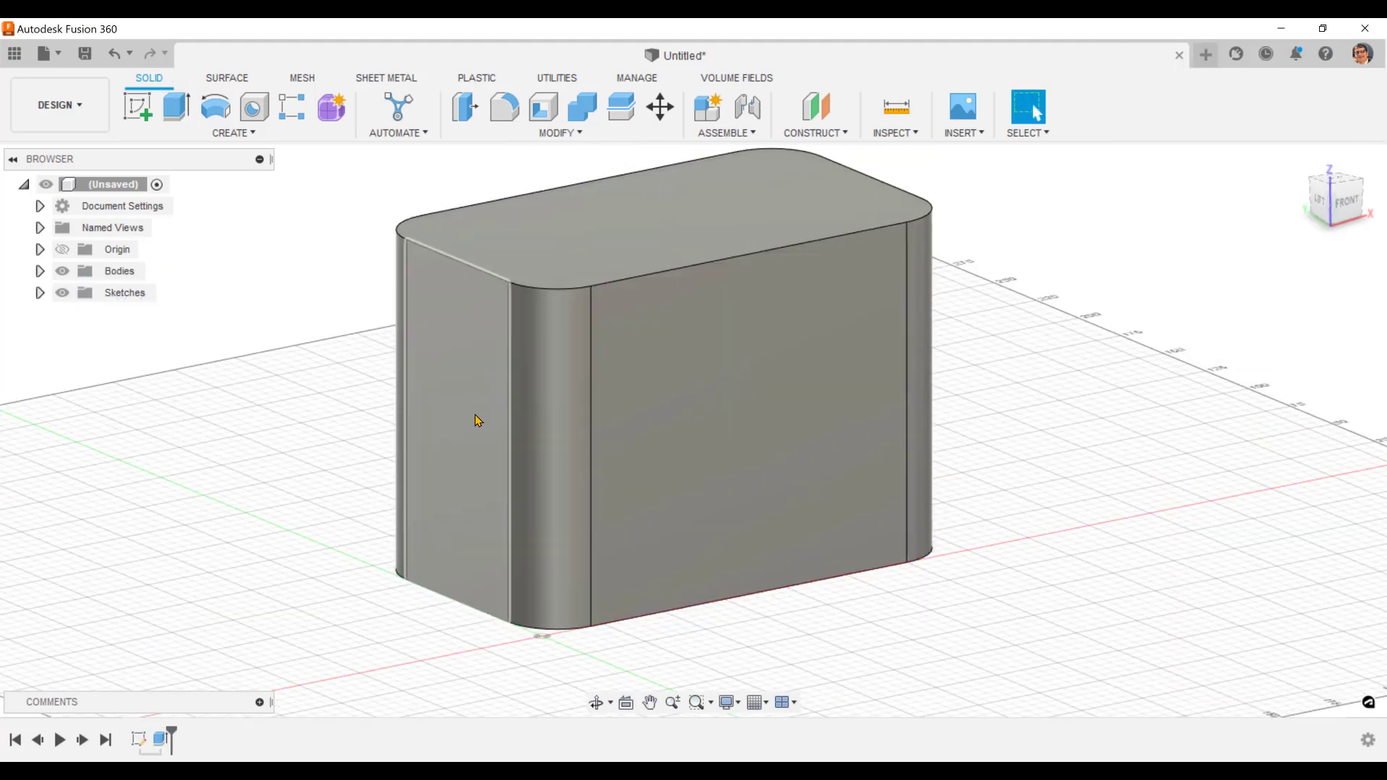
middle_click_drag(480, 418, 412, 436, "shift")
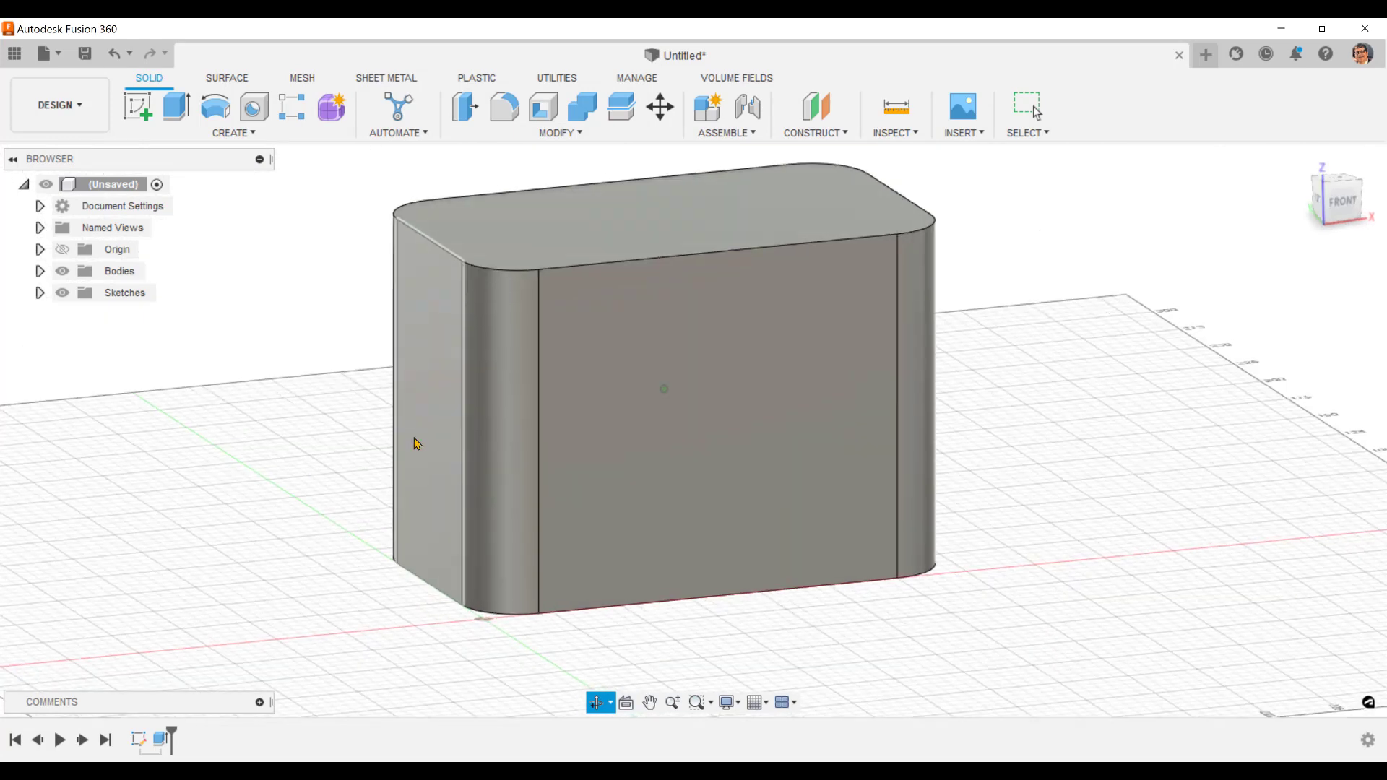
Turn on Display Component Colors and reframe the rounded block in view.
left_click(554, 84)
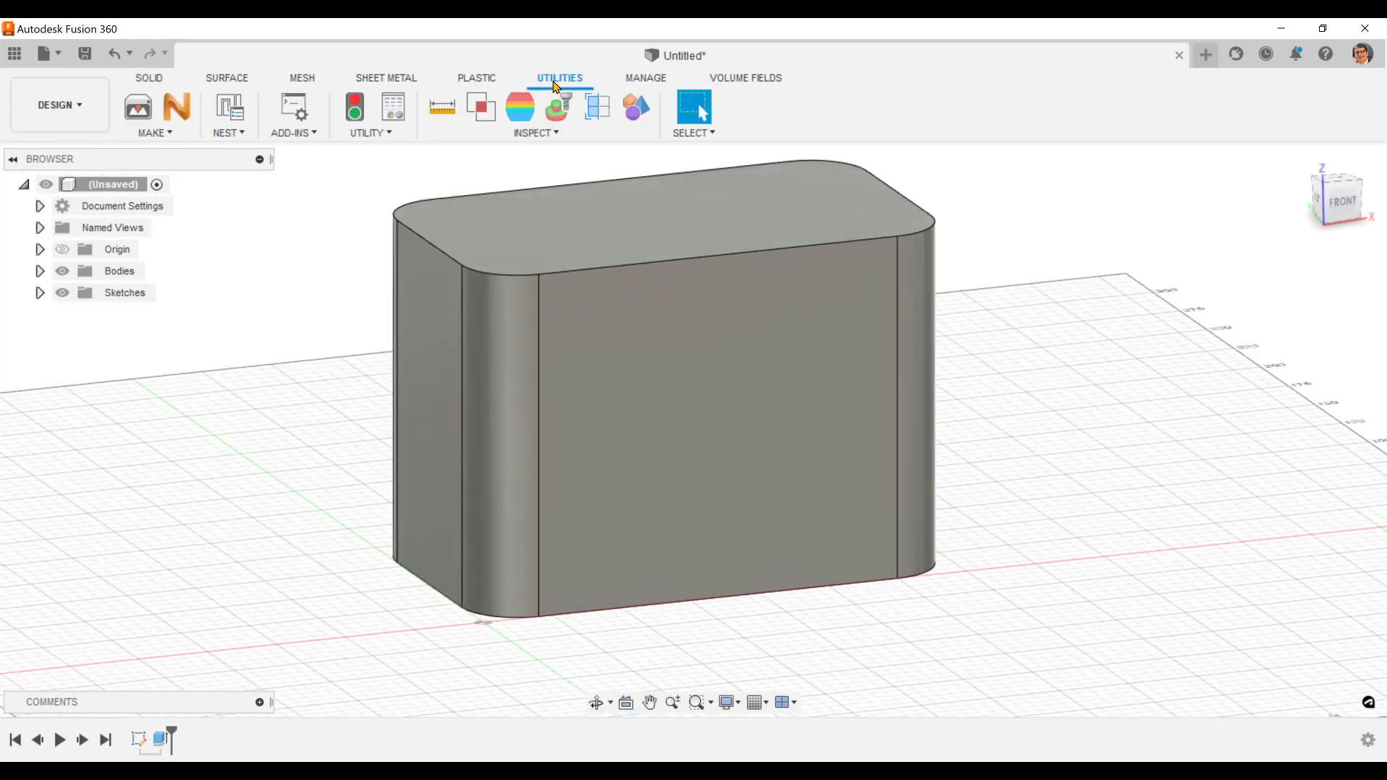
left_click(641, 116)
scroll(322, 428, "up", 5)
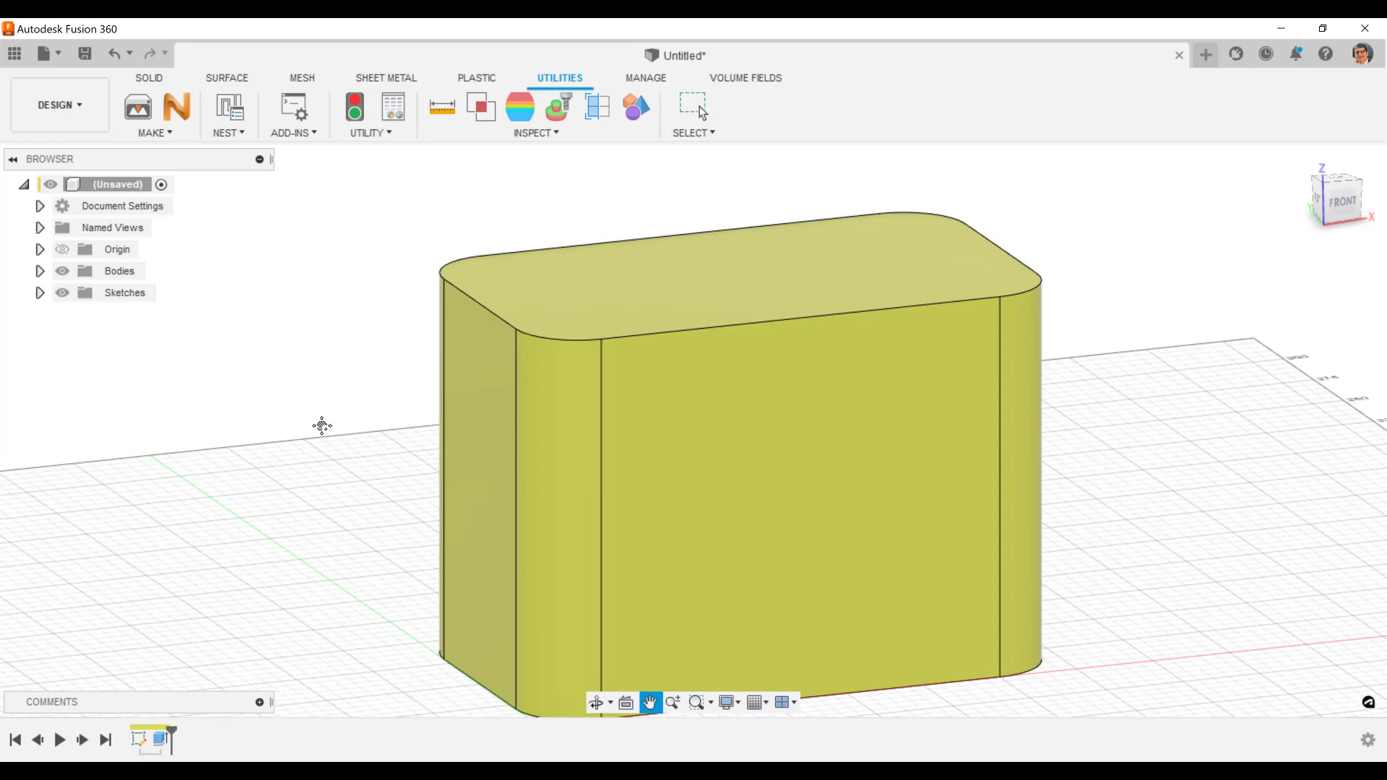
scroll(316, 393, "down", 5)
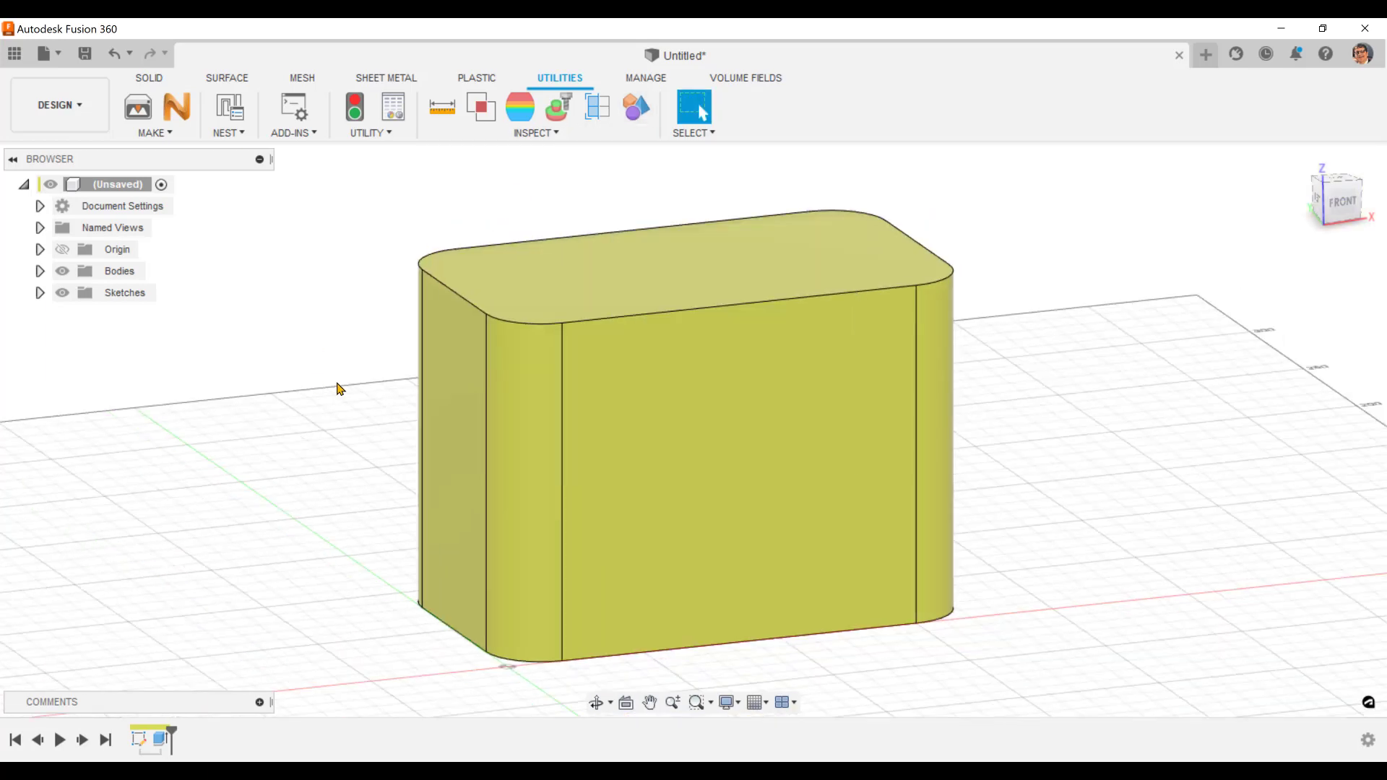
middle_click_drag(344, 347, 344, 366)
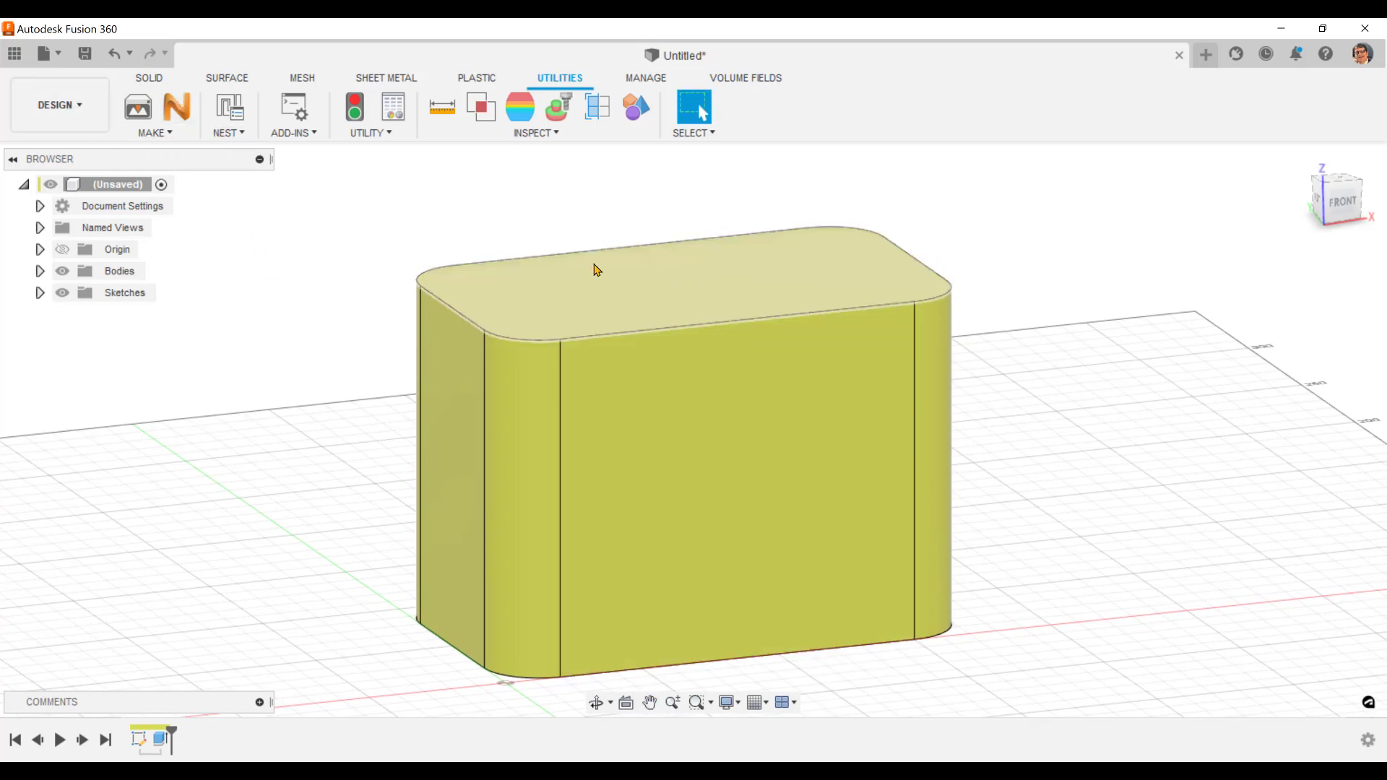
Shell the block with 5 mm inside thickness, removing its top face.
left_click(150, 77)
left_click(542, 107)
middle_click_drag(670, 317, 670, 372, "shift")
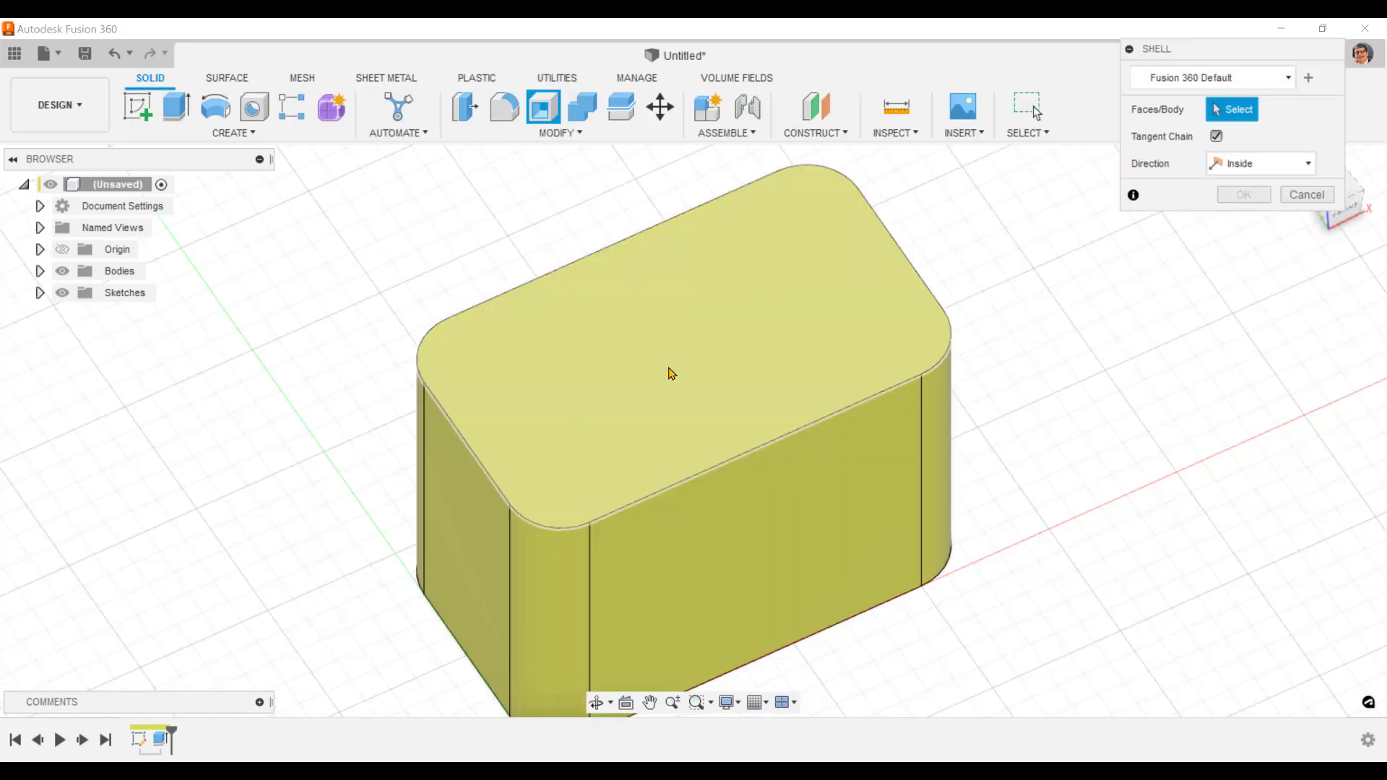
left_click(670, 372)
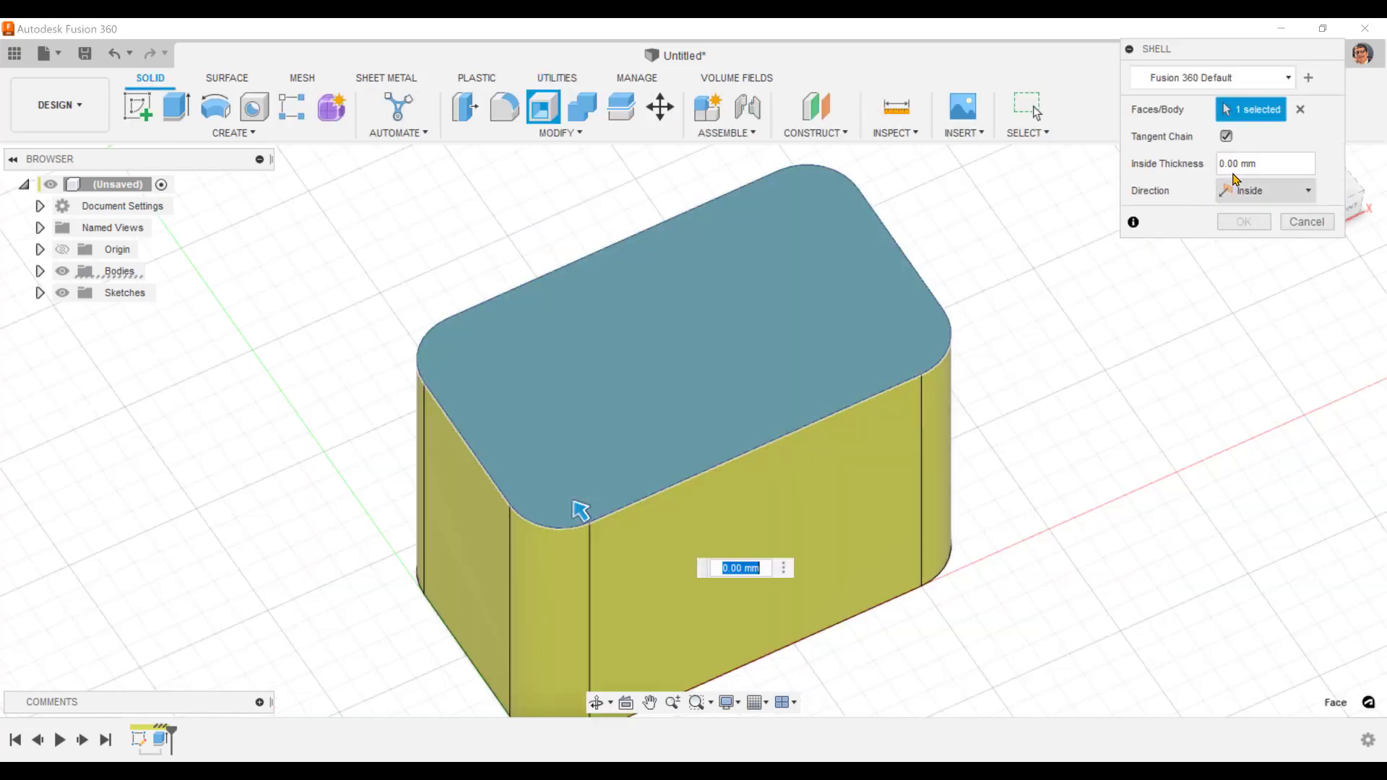
left_click(1260, 167)
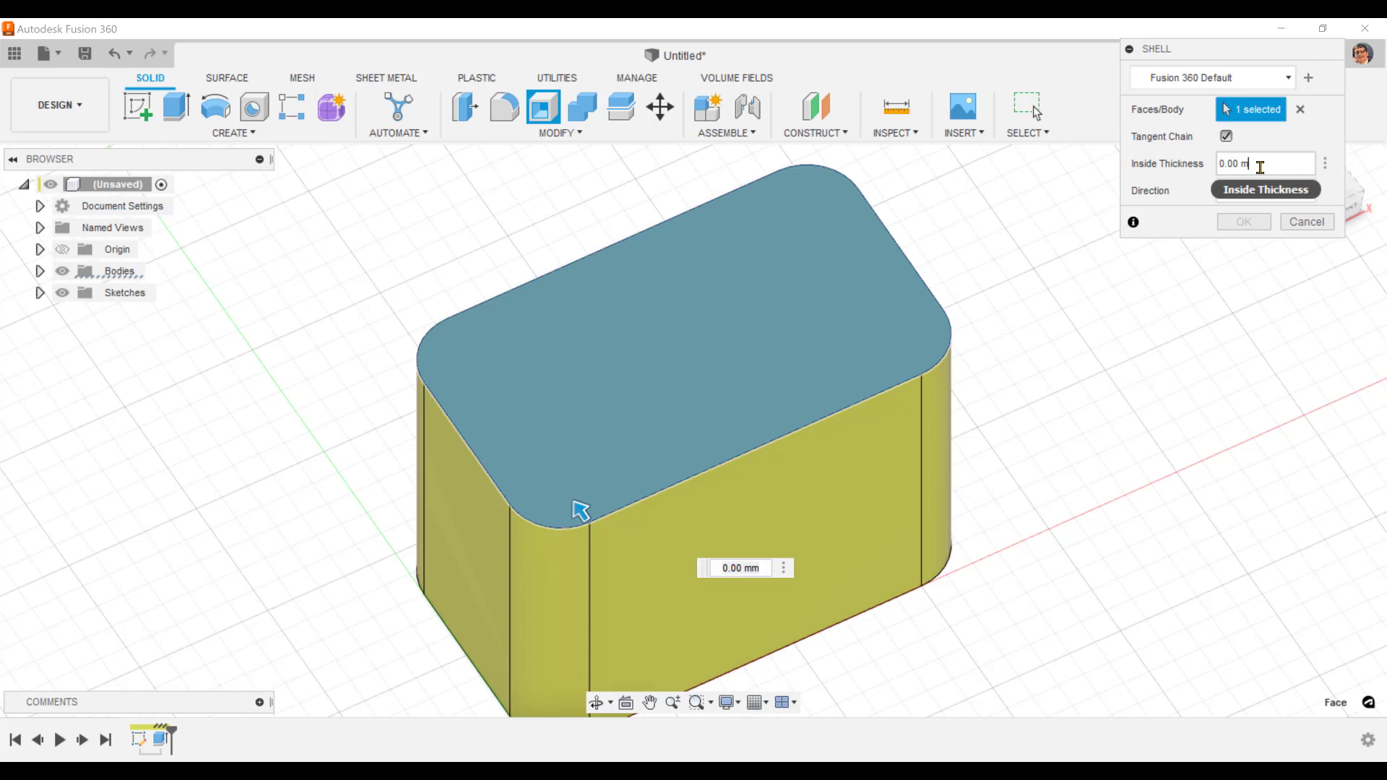
key("BackSpace")
key("BackSpace")
key("BackSpace")
key("BackSpace")
key("BackSpace")
key("BackSpace")
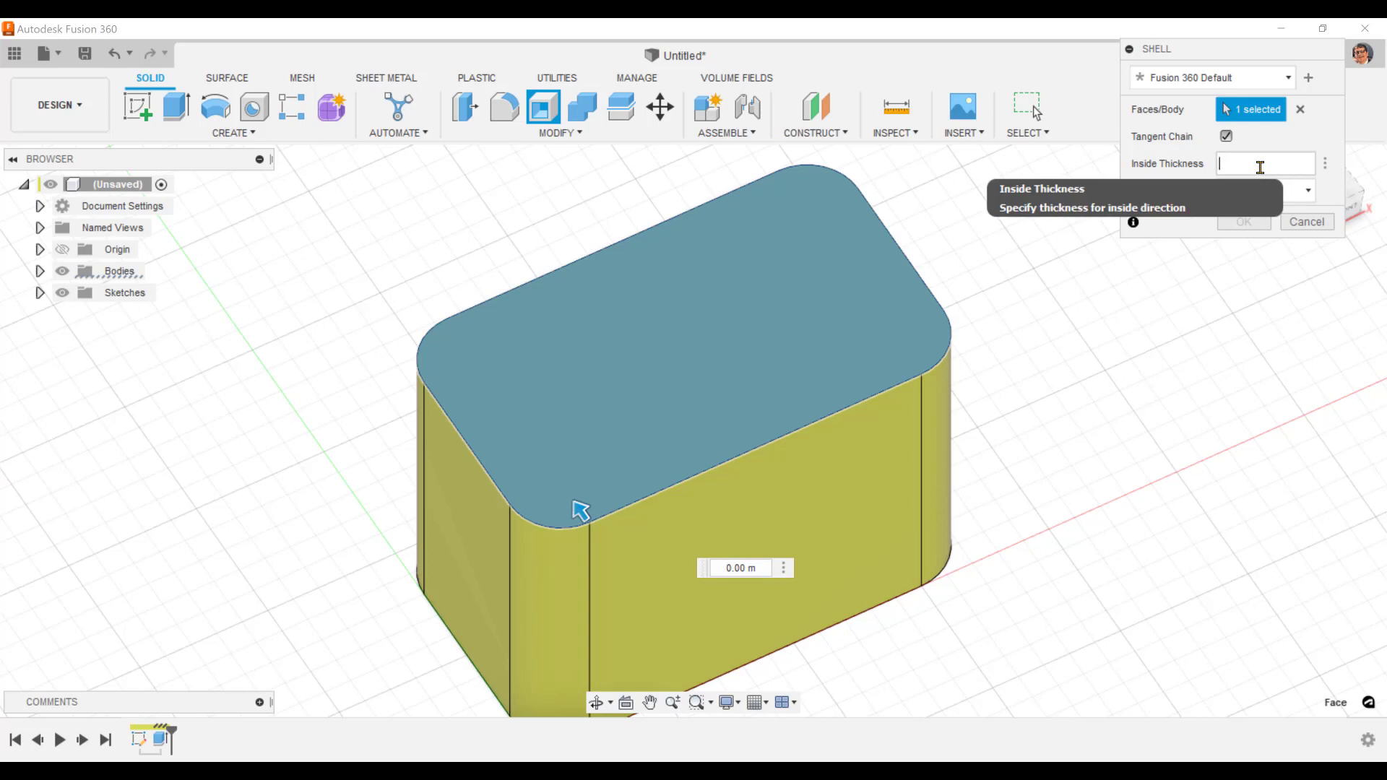
type("5.0")
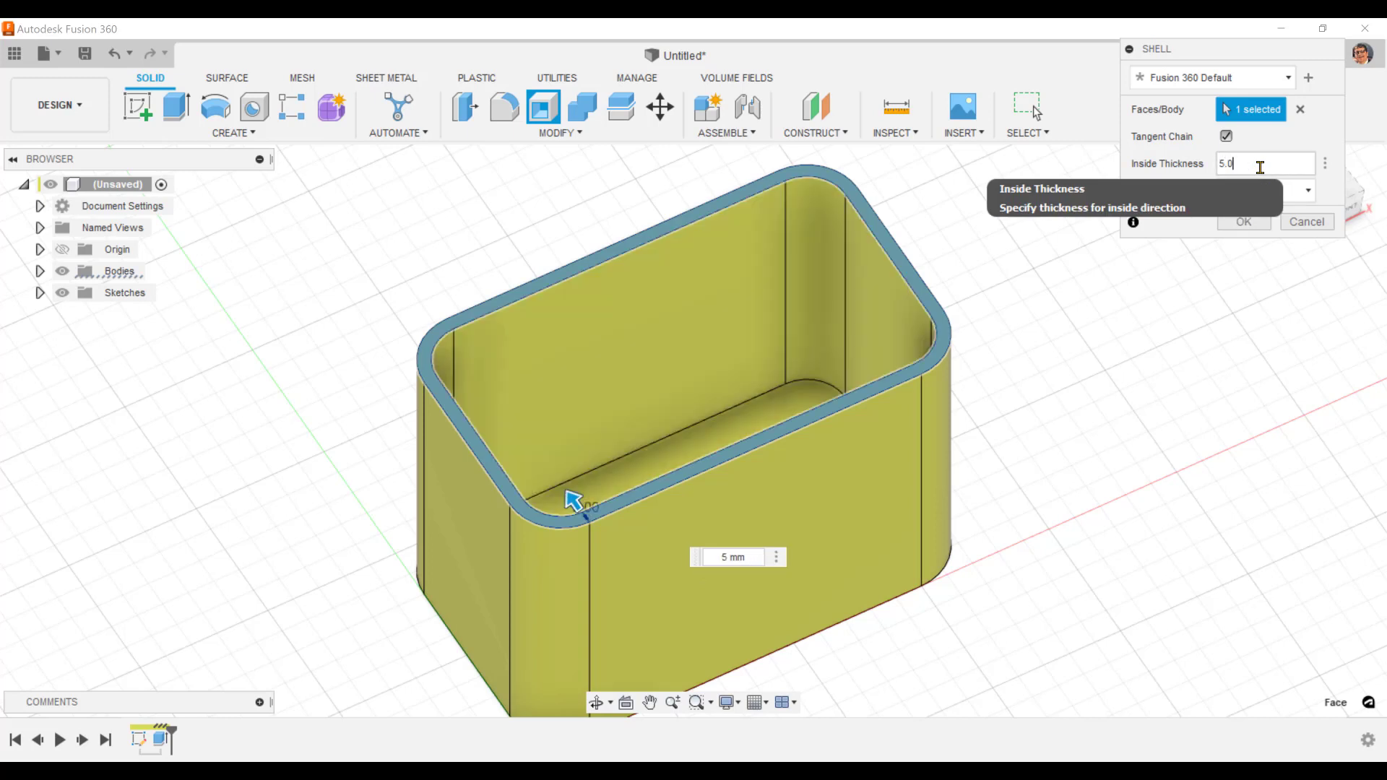
left_click(1243, 221)
middle_click_drag(1110, 567, 1068, 570, "shift")
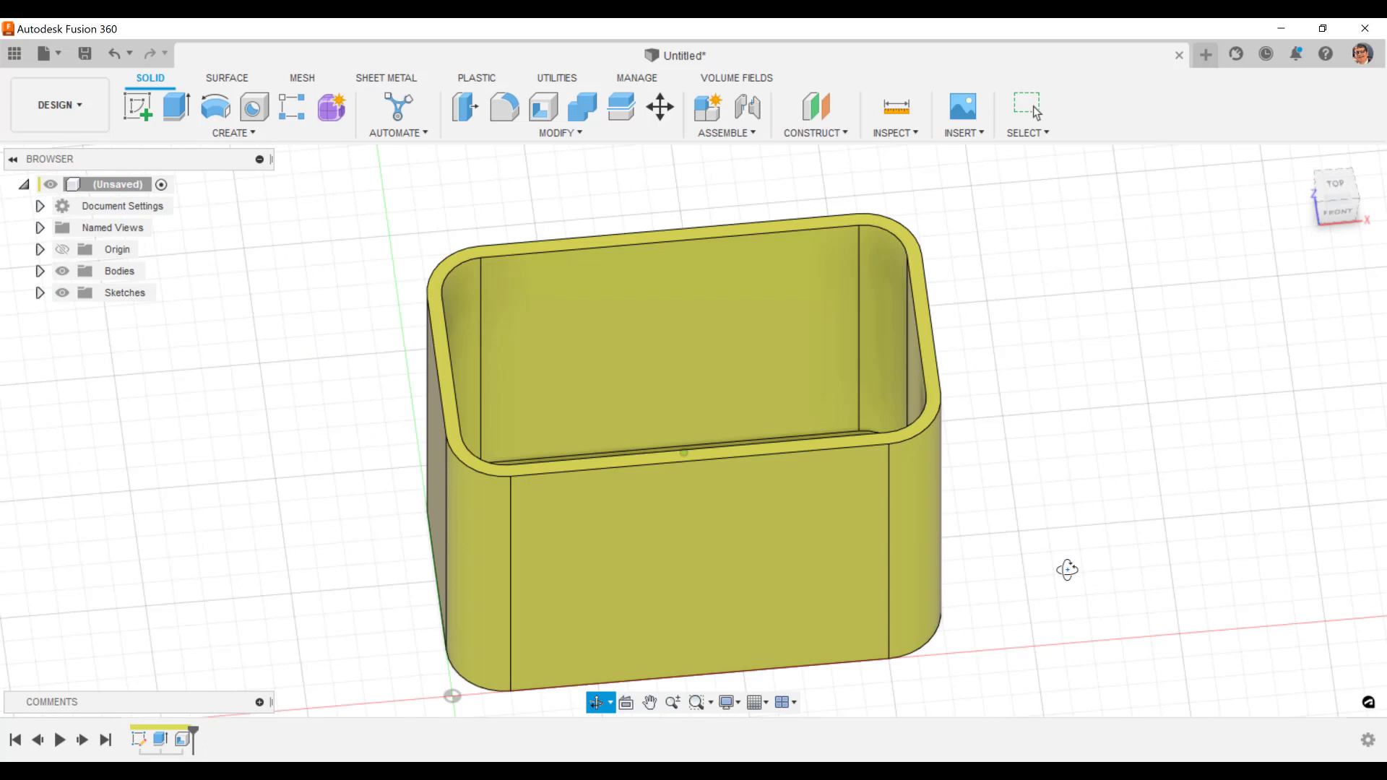
left_click(1326, 57)
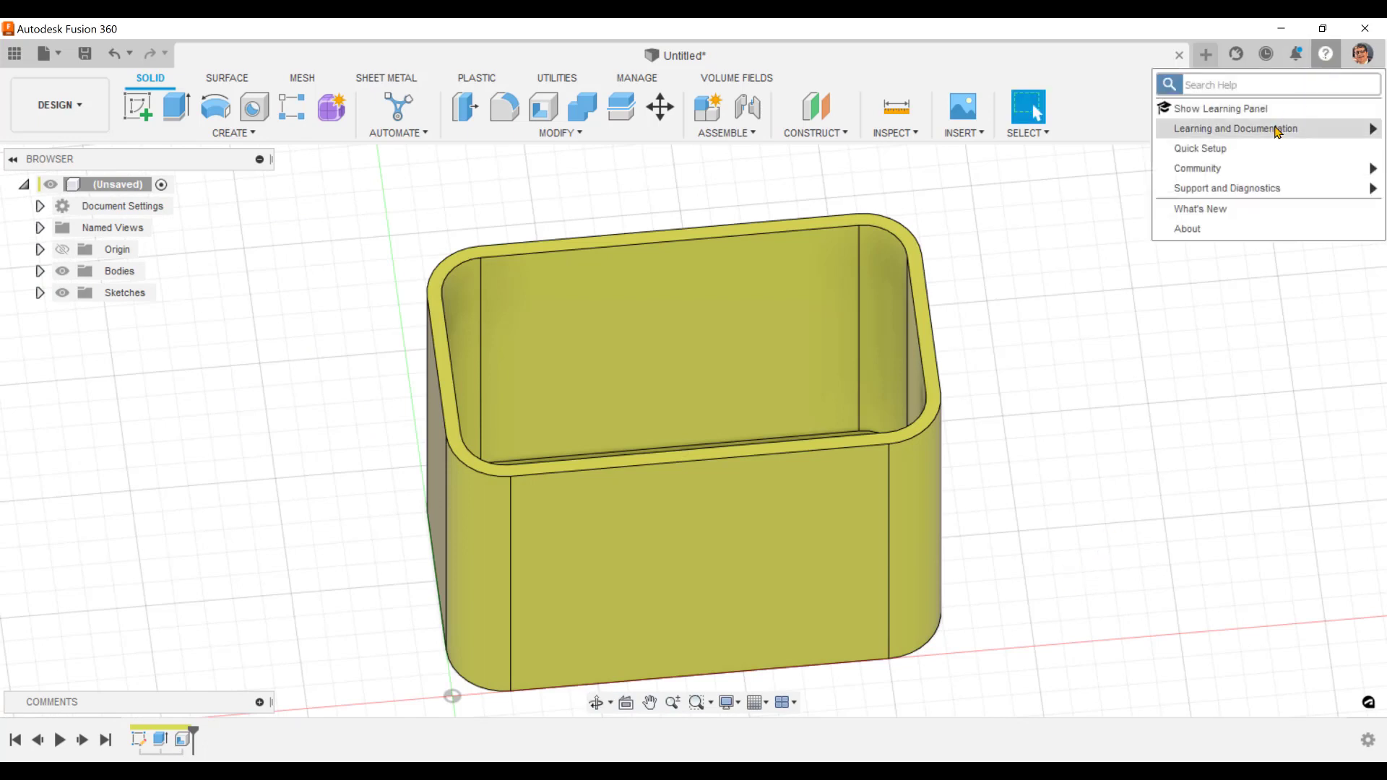
mouse_move(1278, 130)
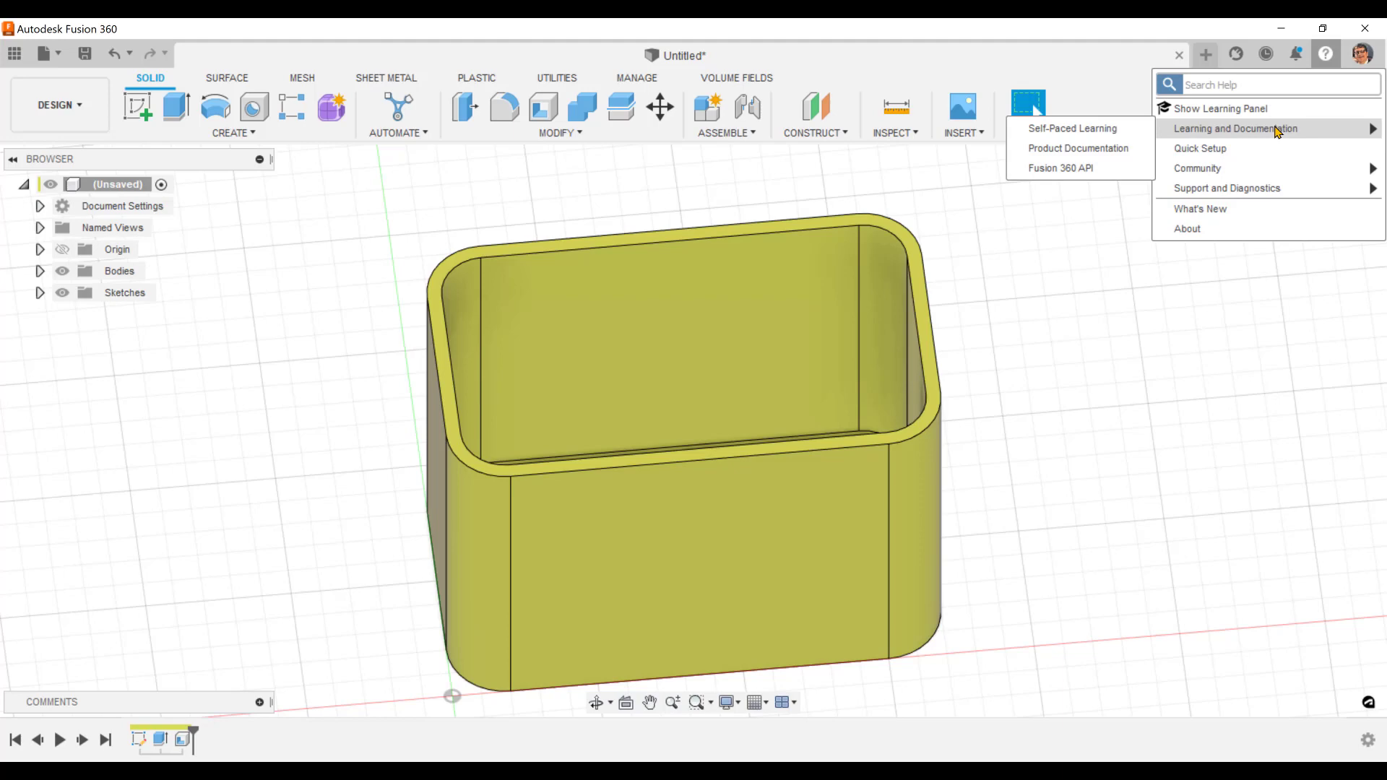
middle_click_drag(1052, 434, 786, 440, "shift")
Enable the Volumetric Lattice preview feature in Preferences.
key("Escape")
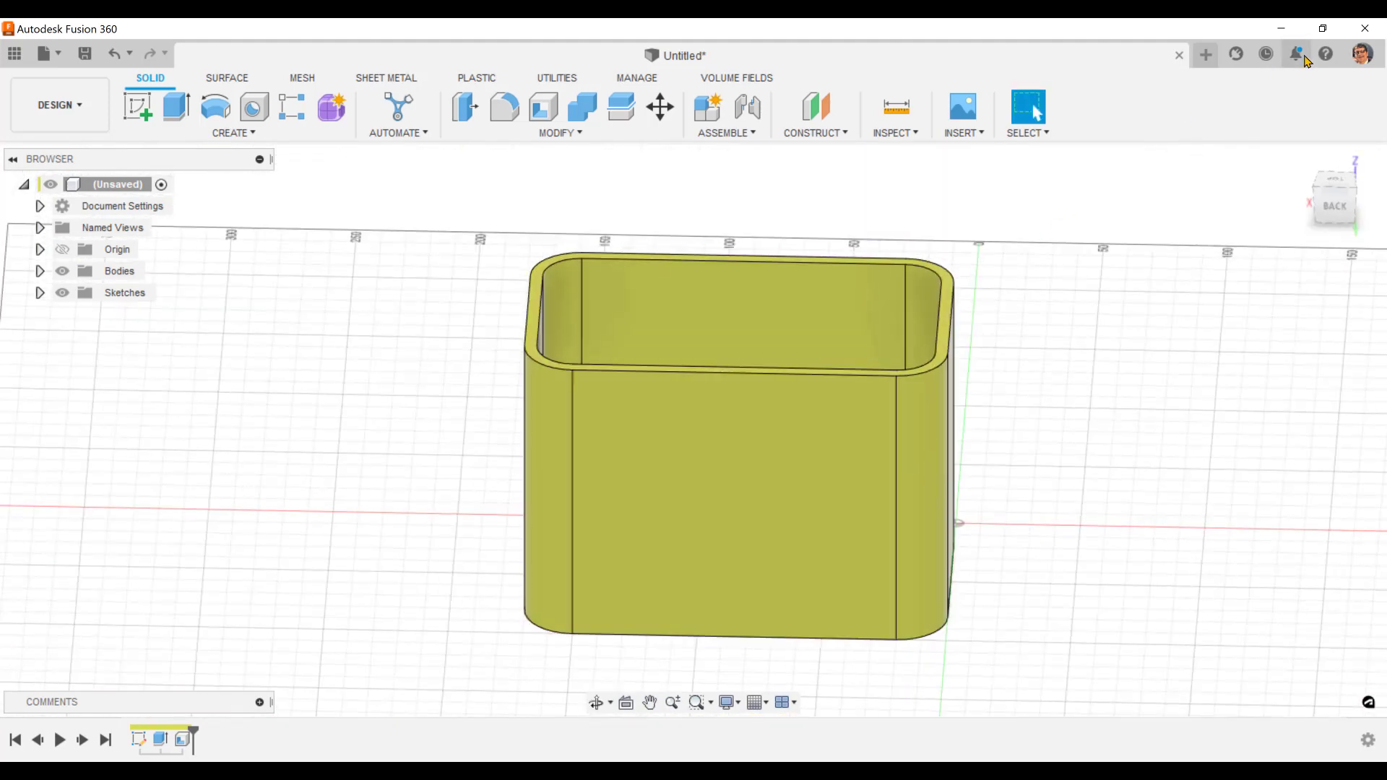
left_click(1362, 55)
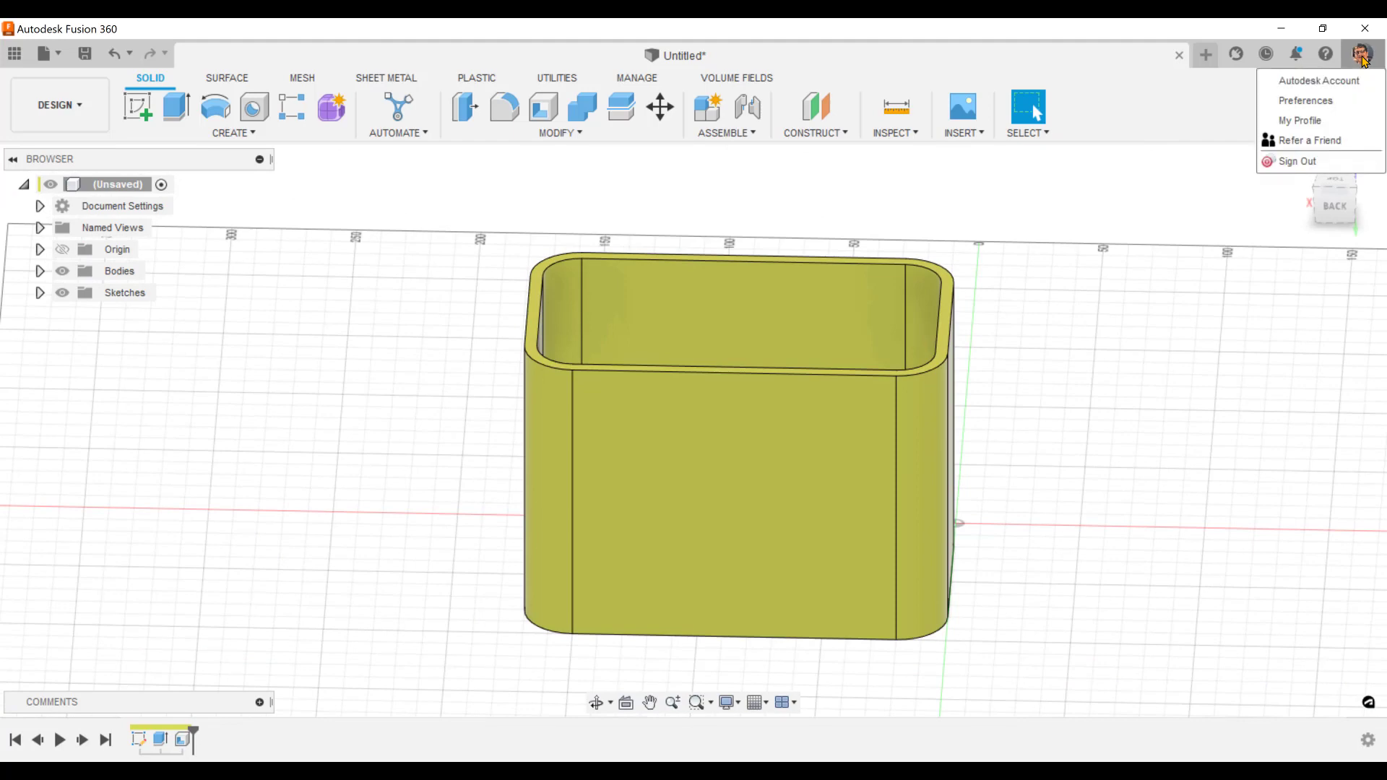
left_click(1322, 108)
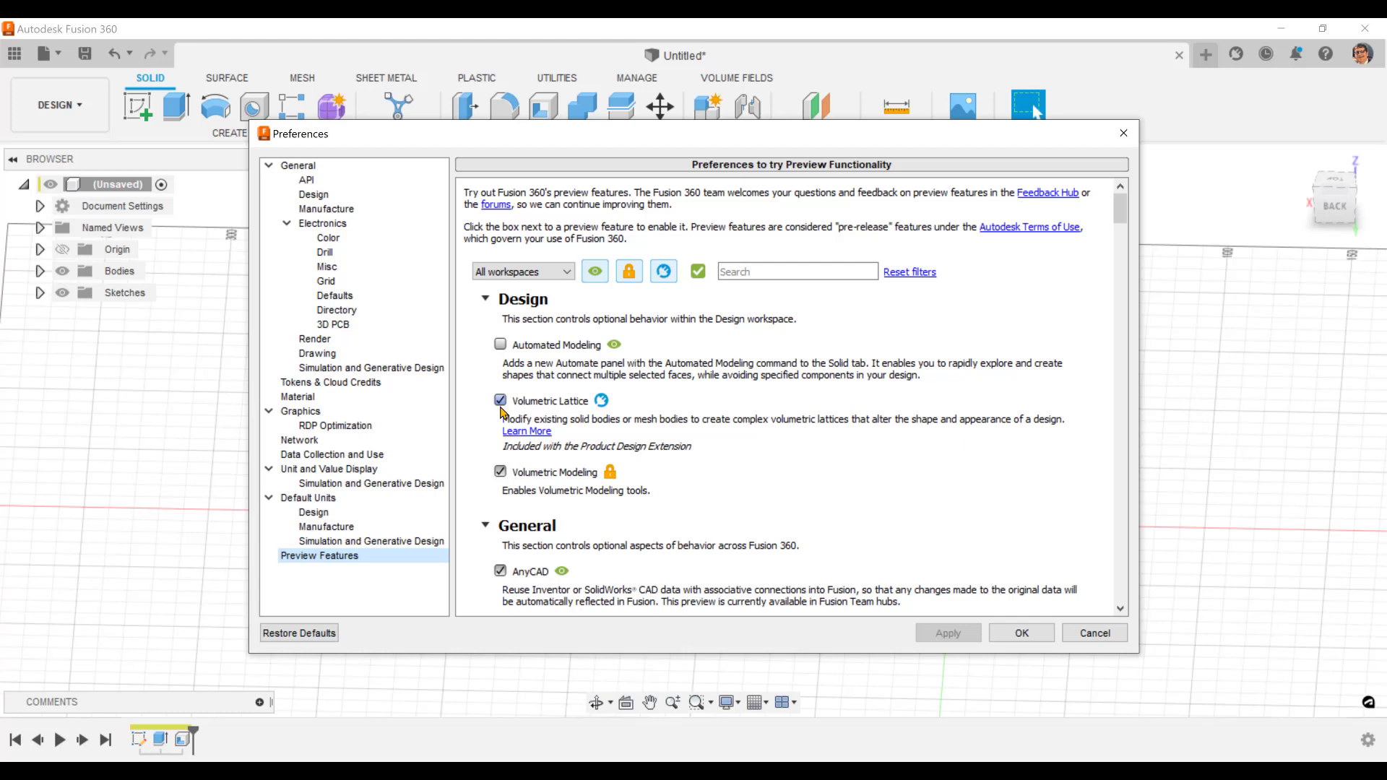
left_click(1021, 633)
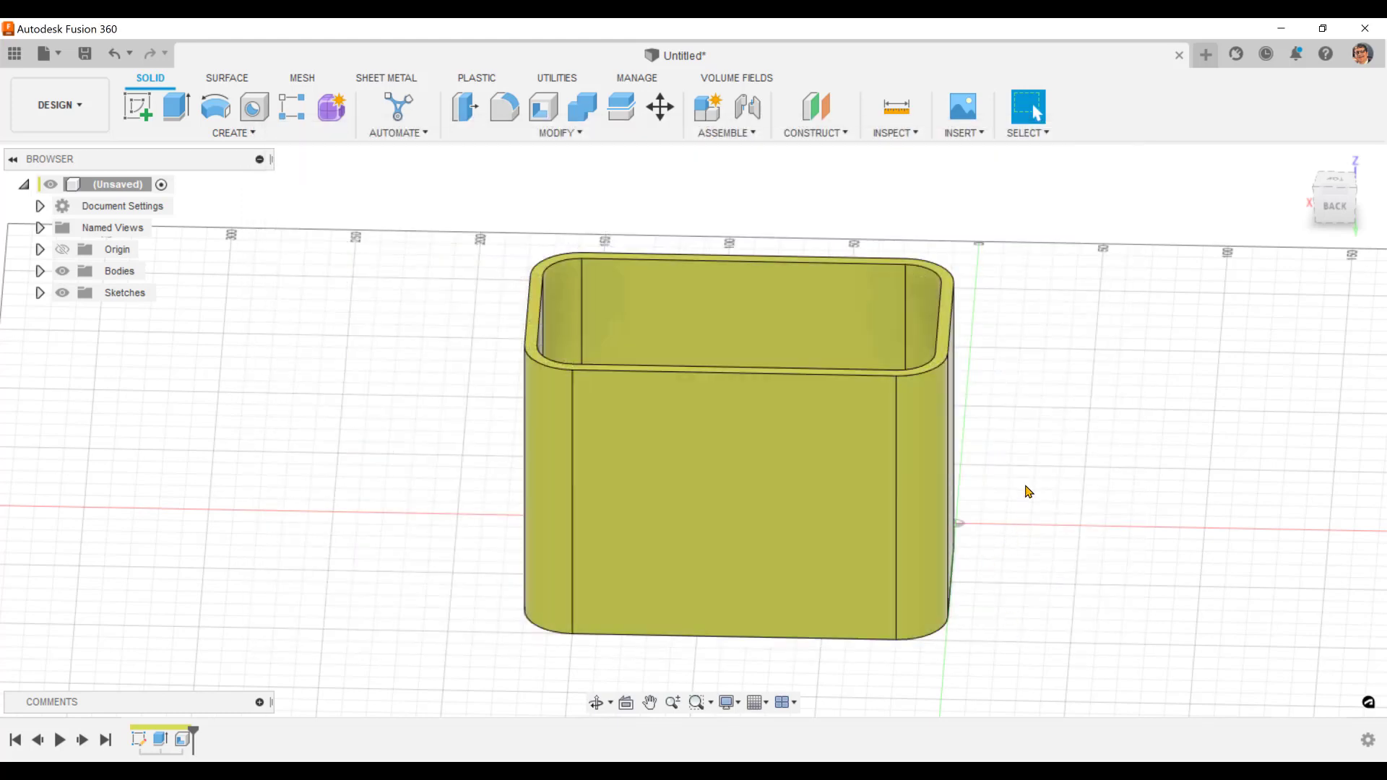
Start a Volumetric Lattice on the hollow box body.
left_click(577, 135)
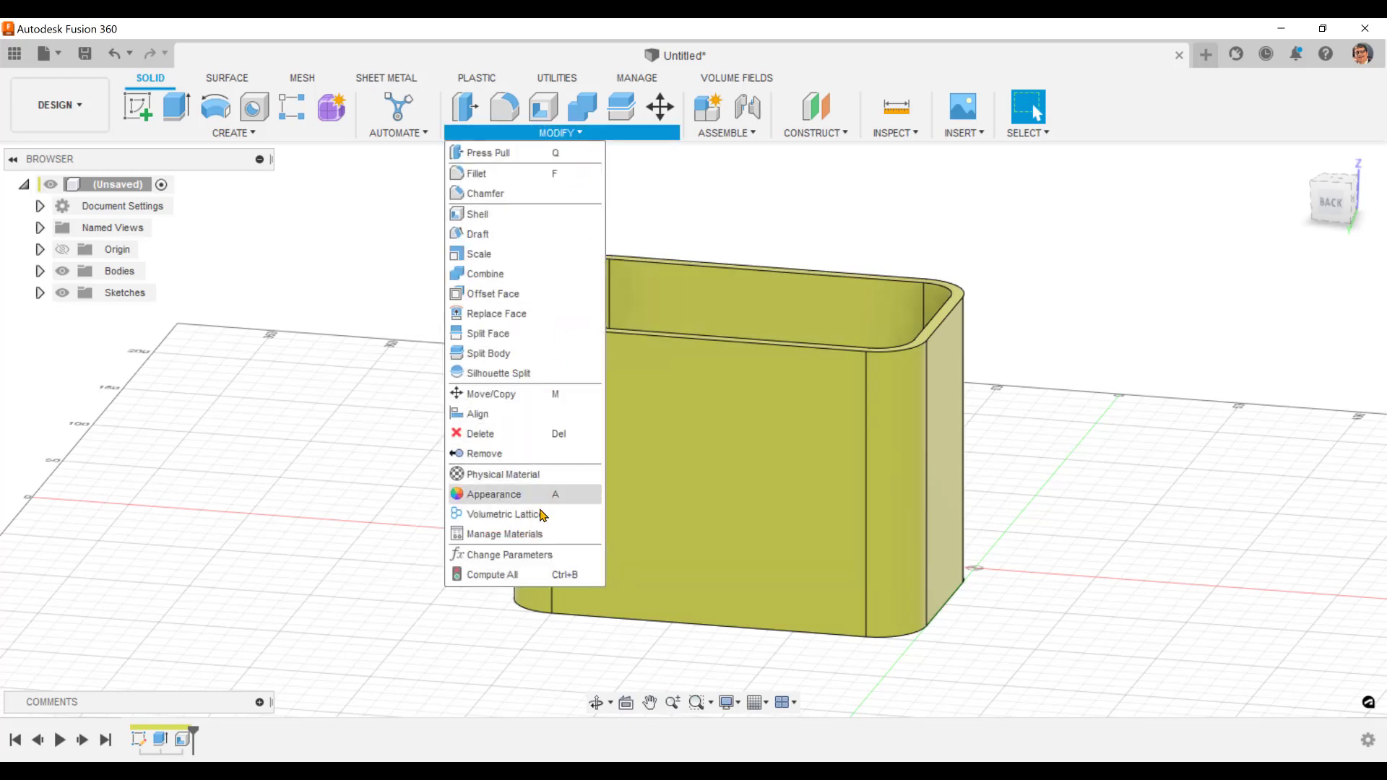
left_click(505, 514)
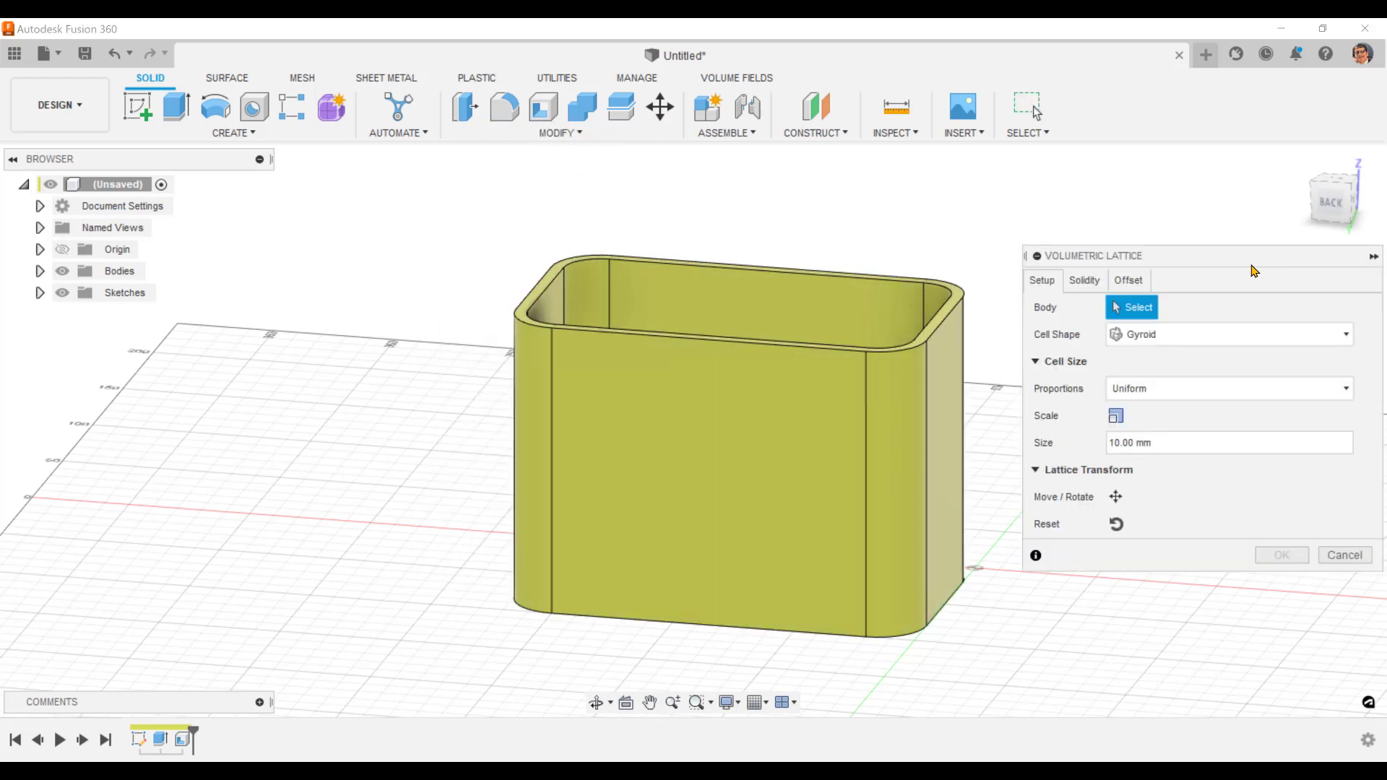
left_click_drag(1249, 258, 1217, 169)
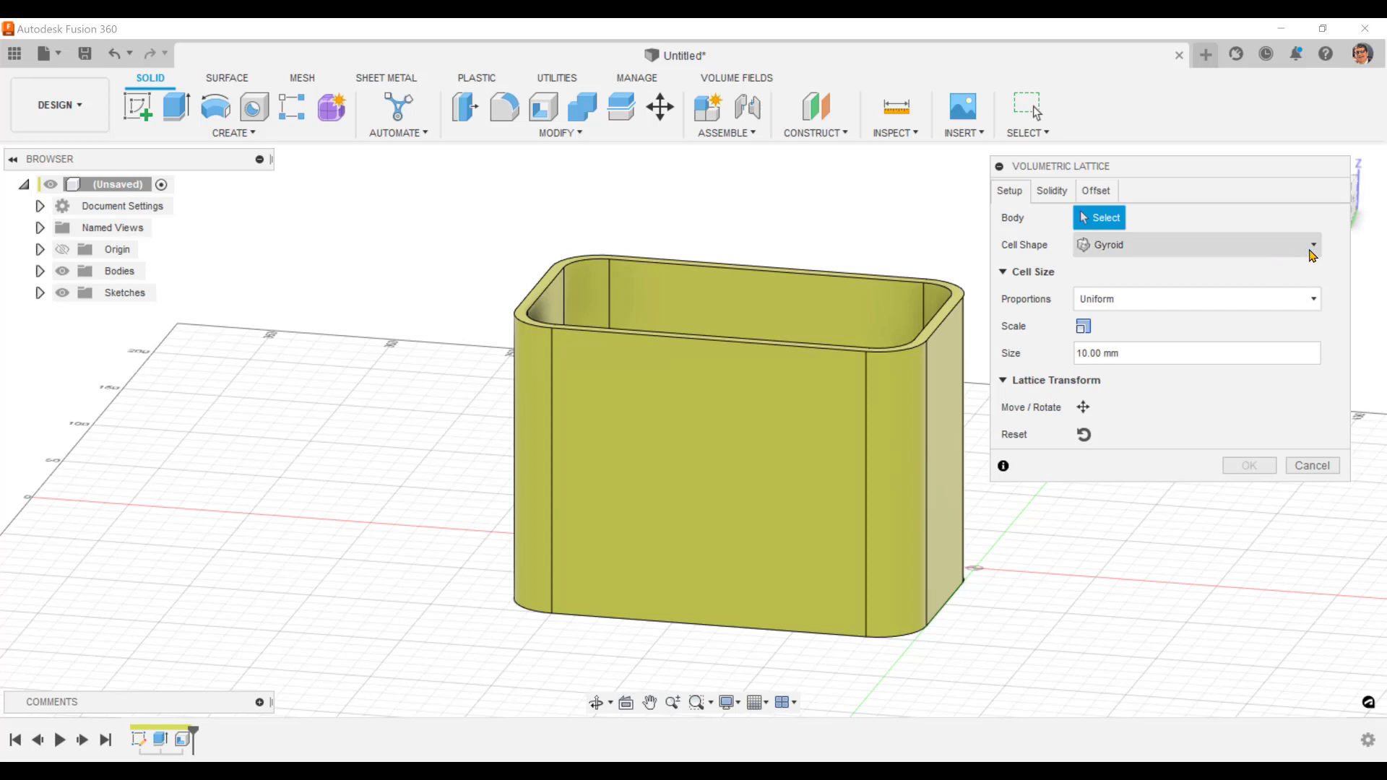
left_click(746, 470)
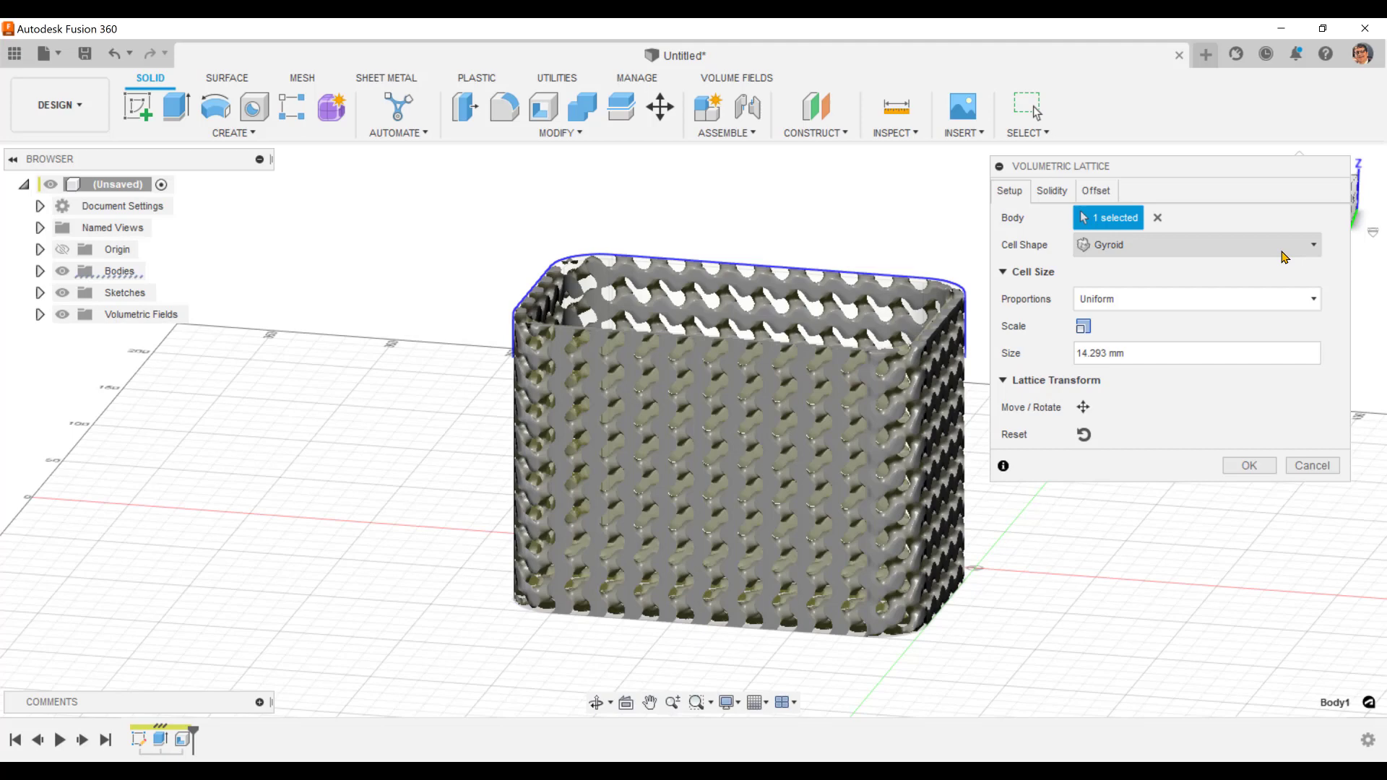
Compare Cross, X-Cell, Schwarz P and Schwarz D cell shapes, settling on Schwarz P.
left_click(1315, 248)
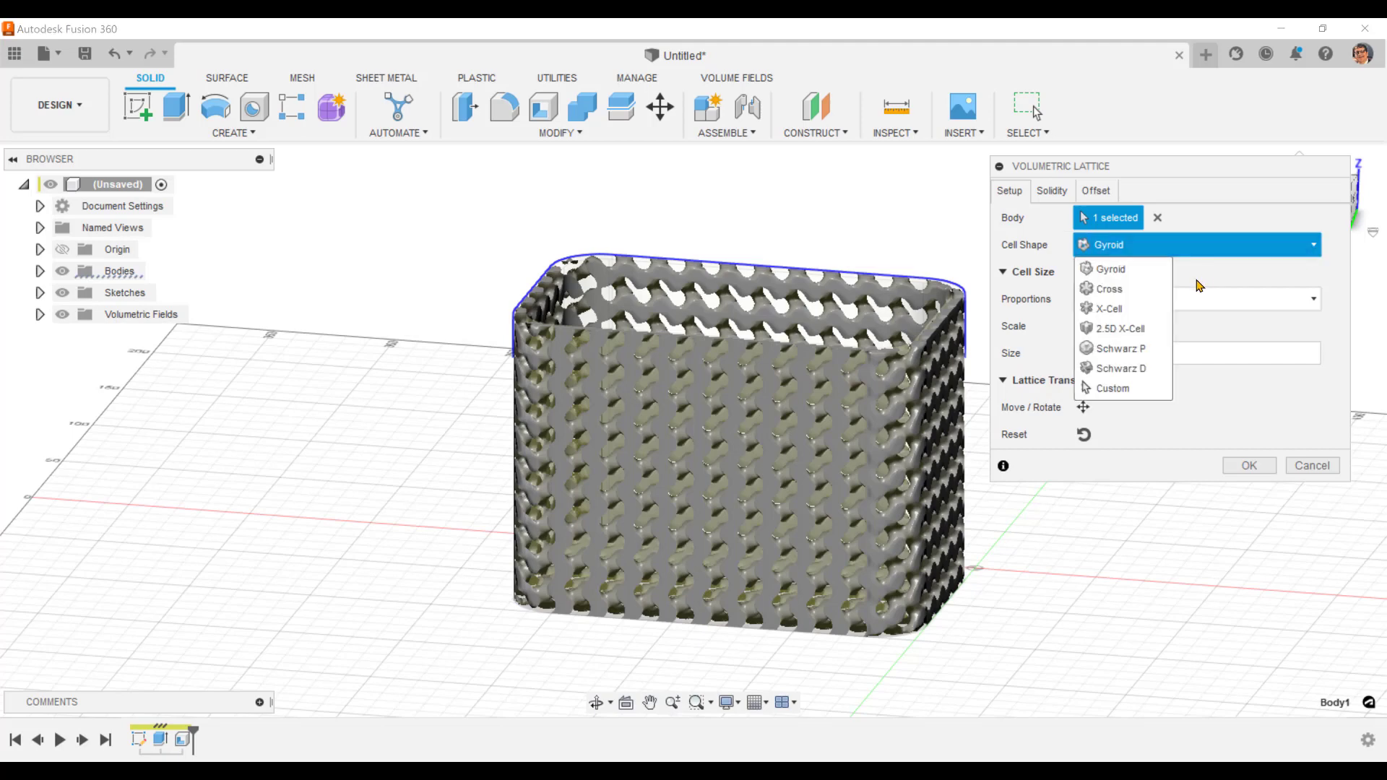
left_click(1107, 286)
left_click(1315, 251)
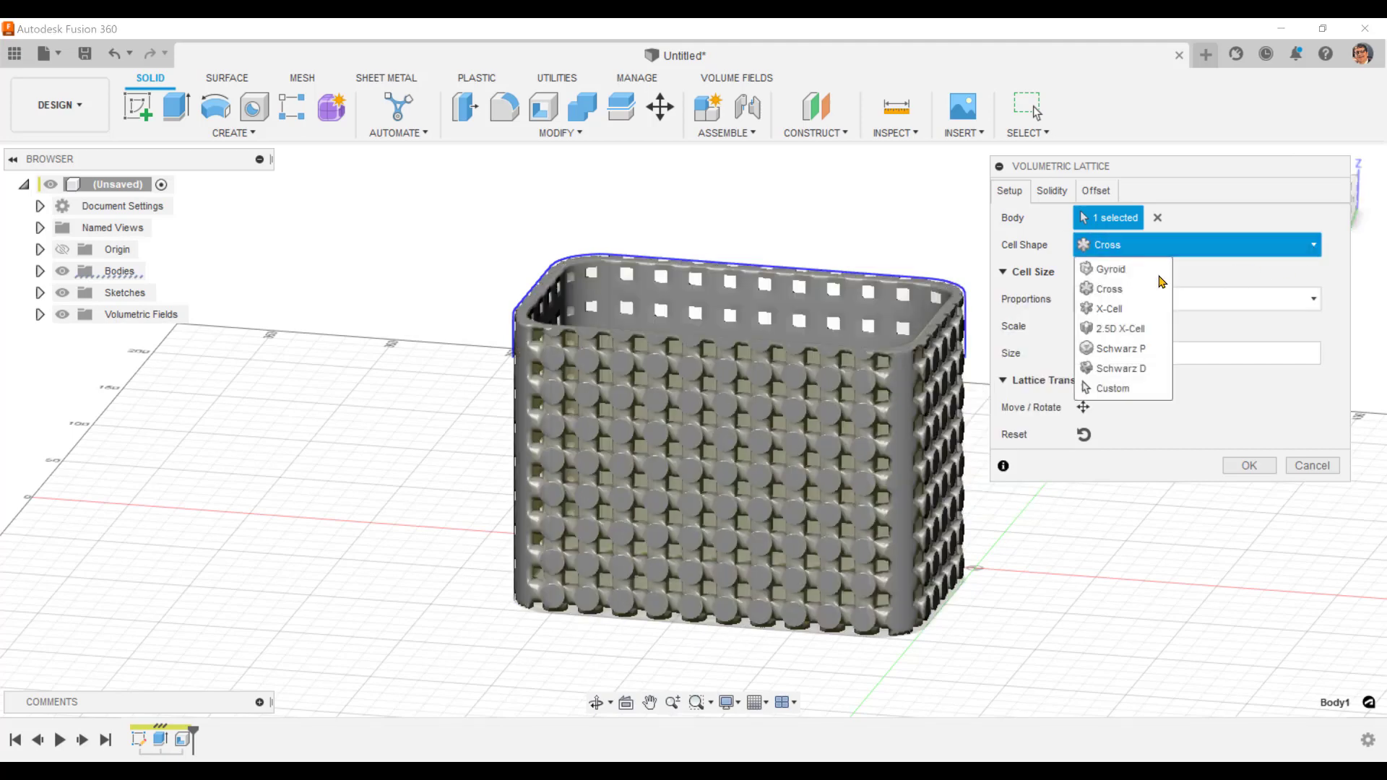
left_click(1105, 306)
left_click(1315, 249)
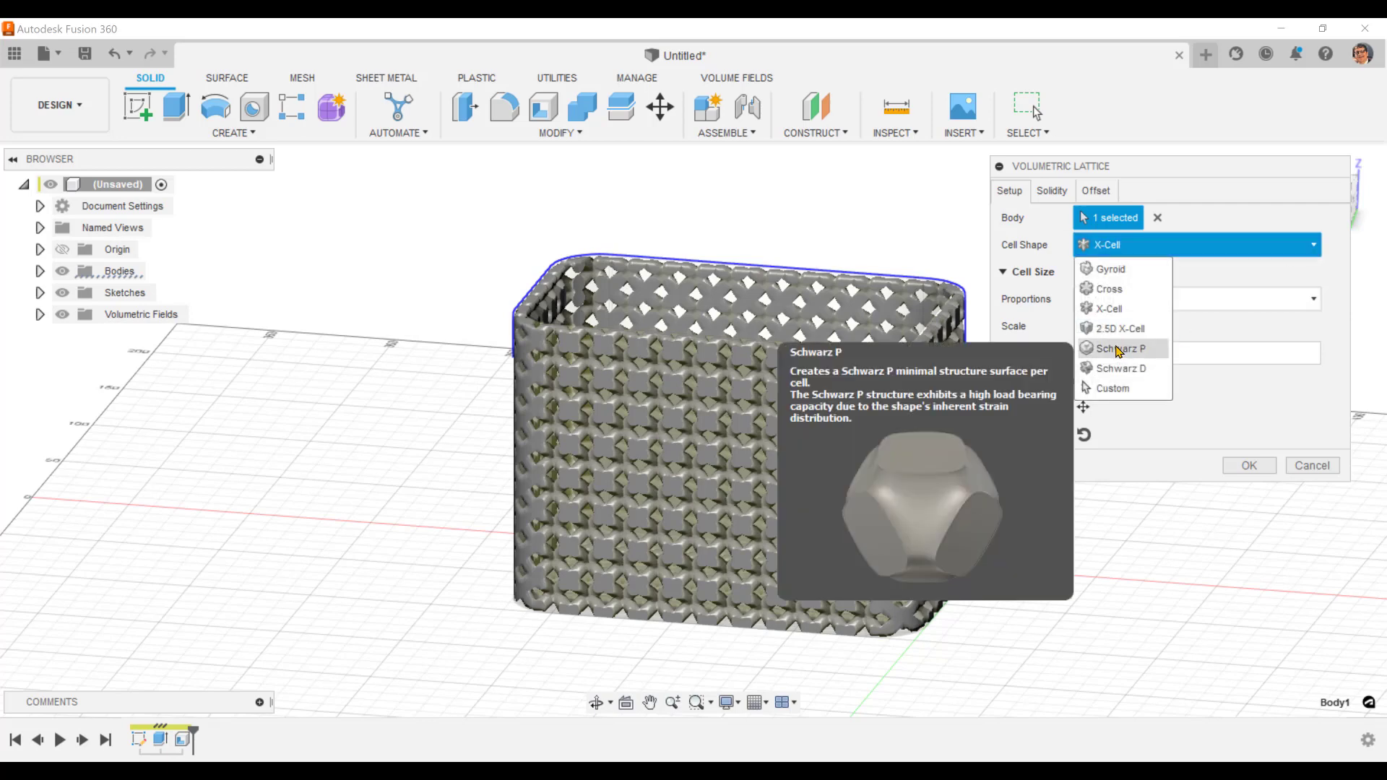
left_click(1116, 348)
left_click(1315, 246)
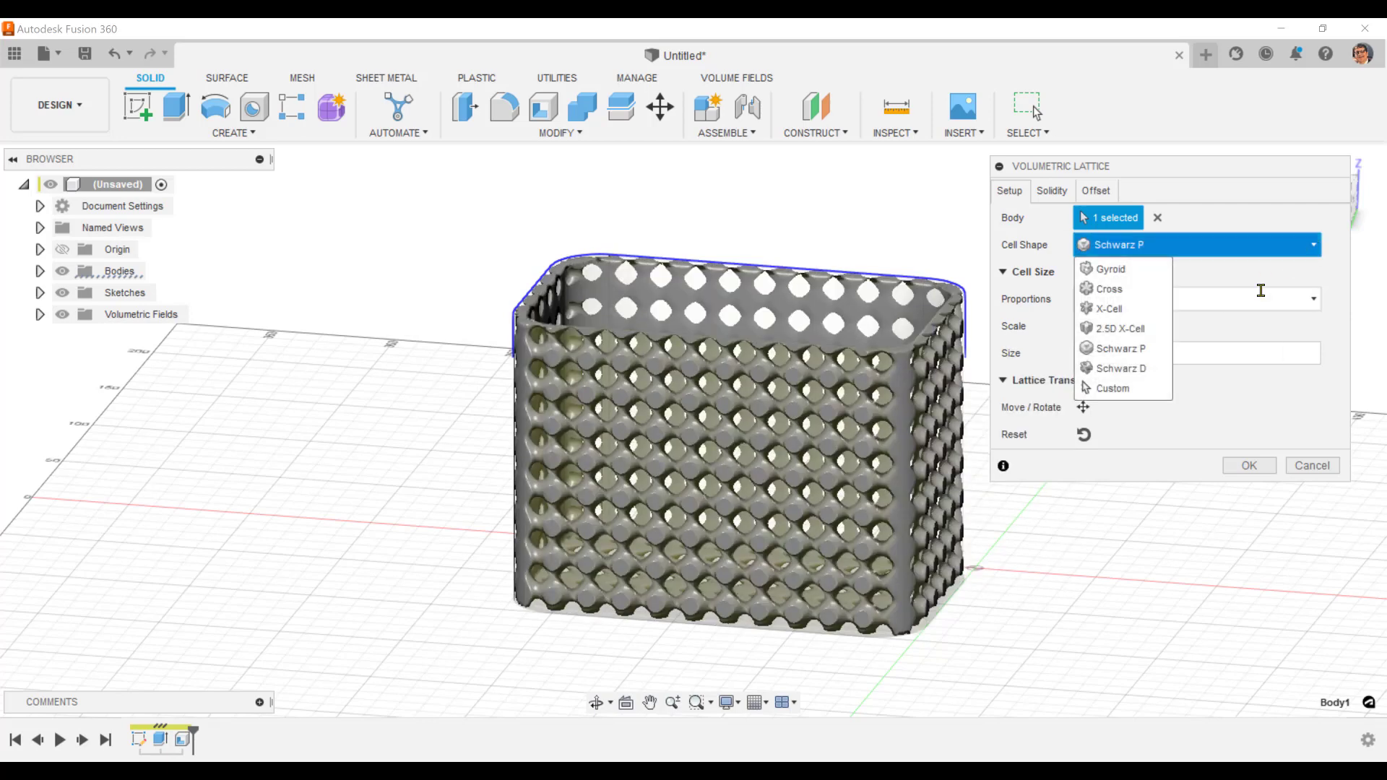
left_click(1115, 369)
left_click(1315, 249)
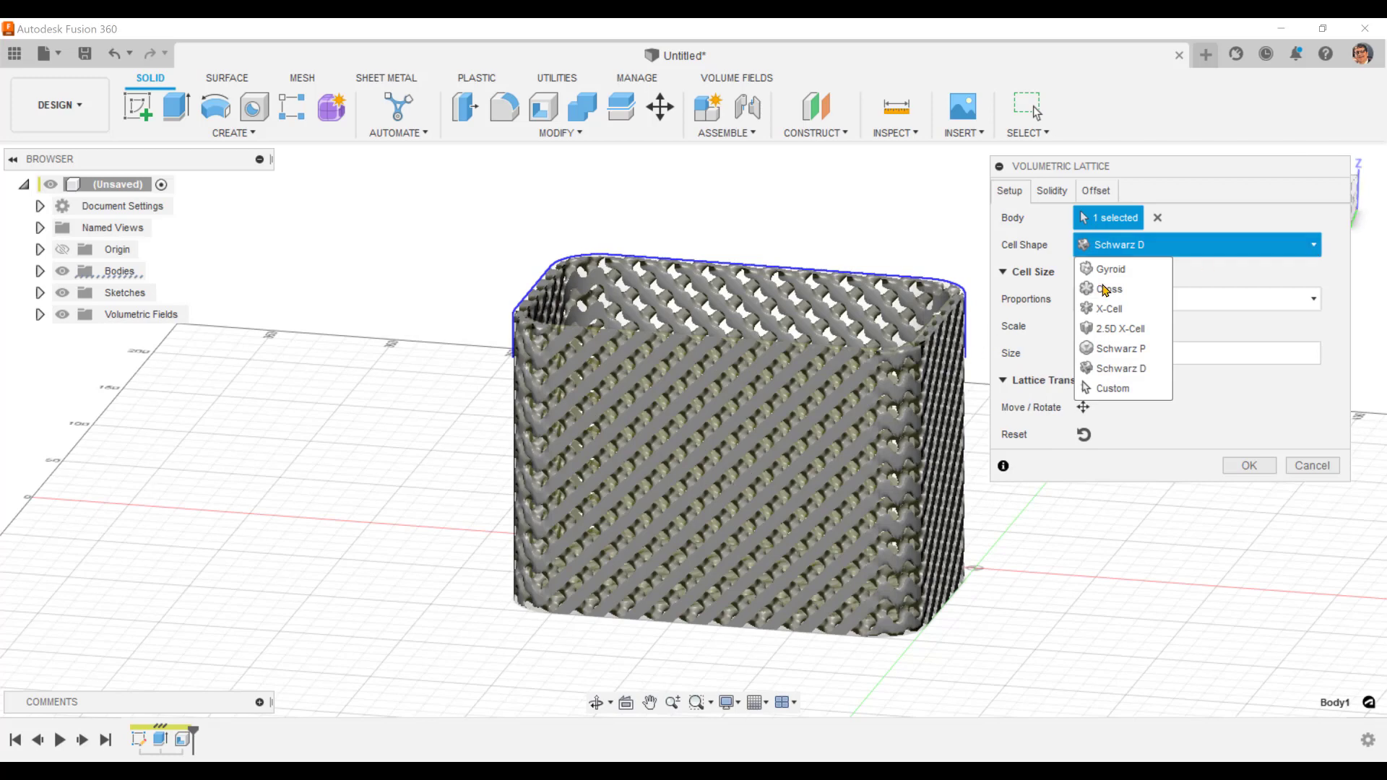
left_click(1116, 350)
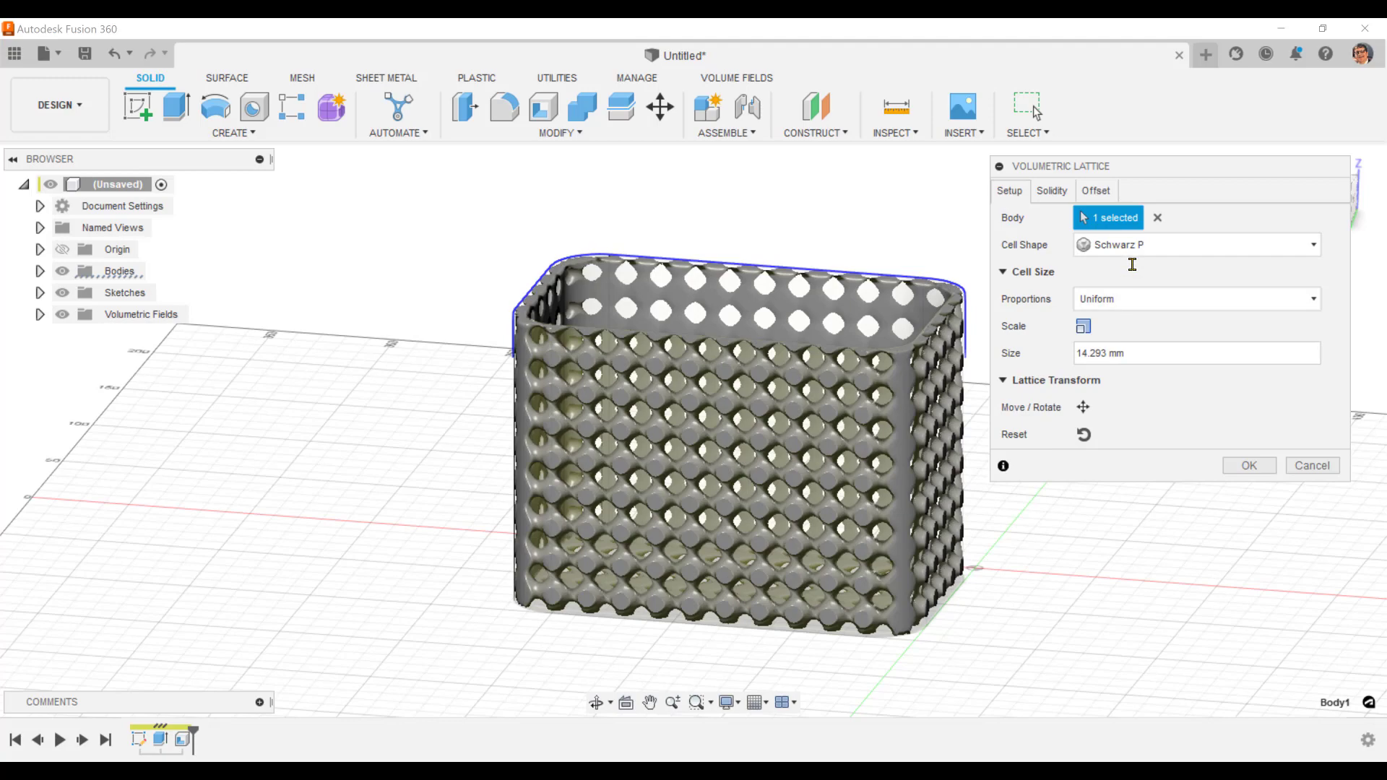
middle_click_drag(819, 379, 838, 370, "shift")
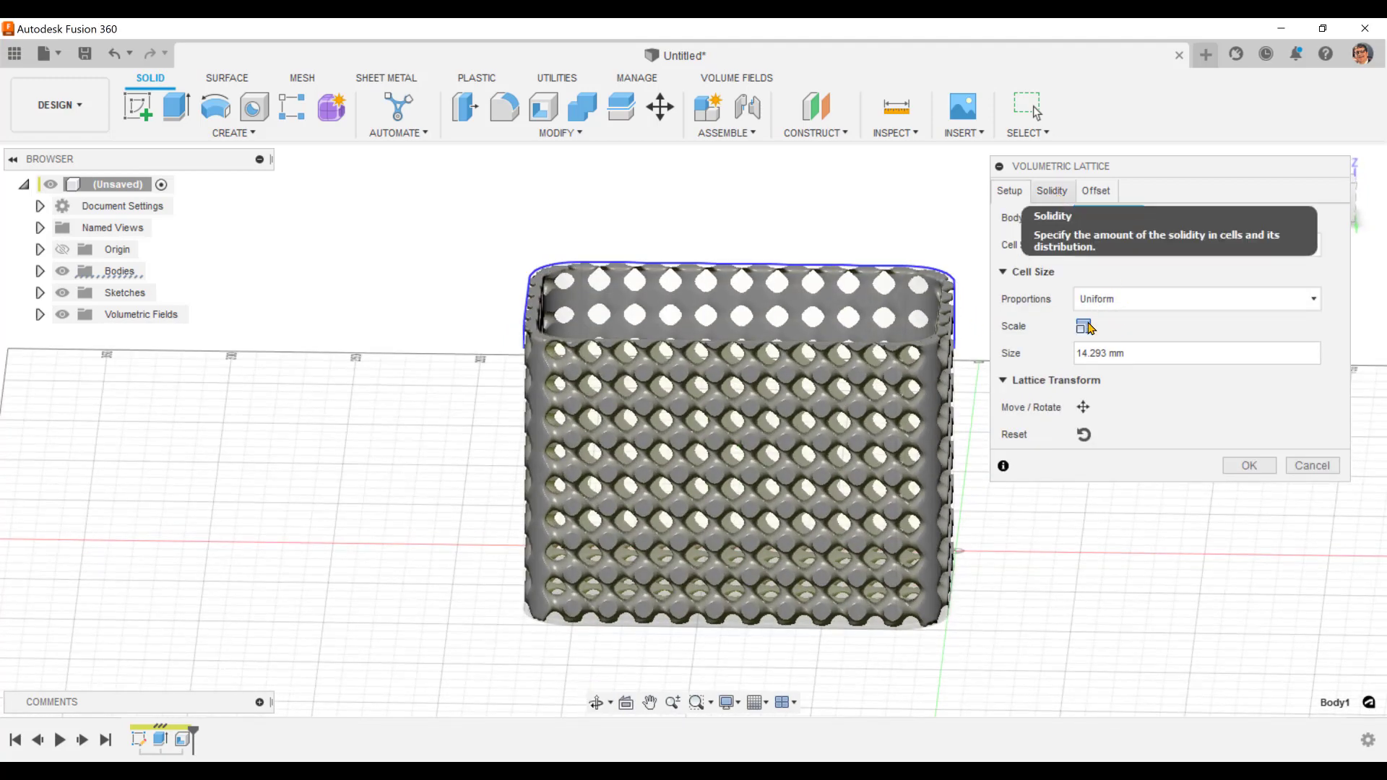
Offset the Schwarz P lattice cells 10 mm along Z, checked from the back view.
left_click(1083, 409)
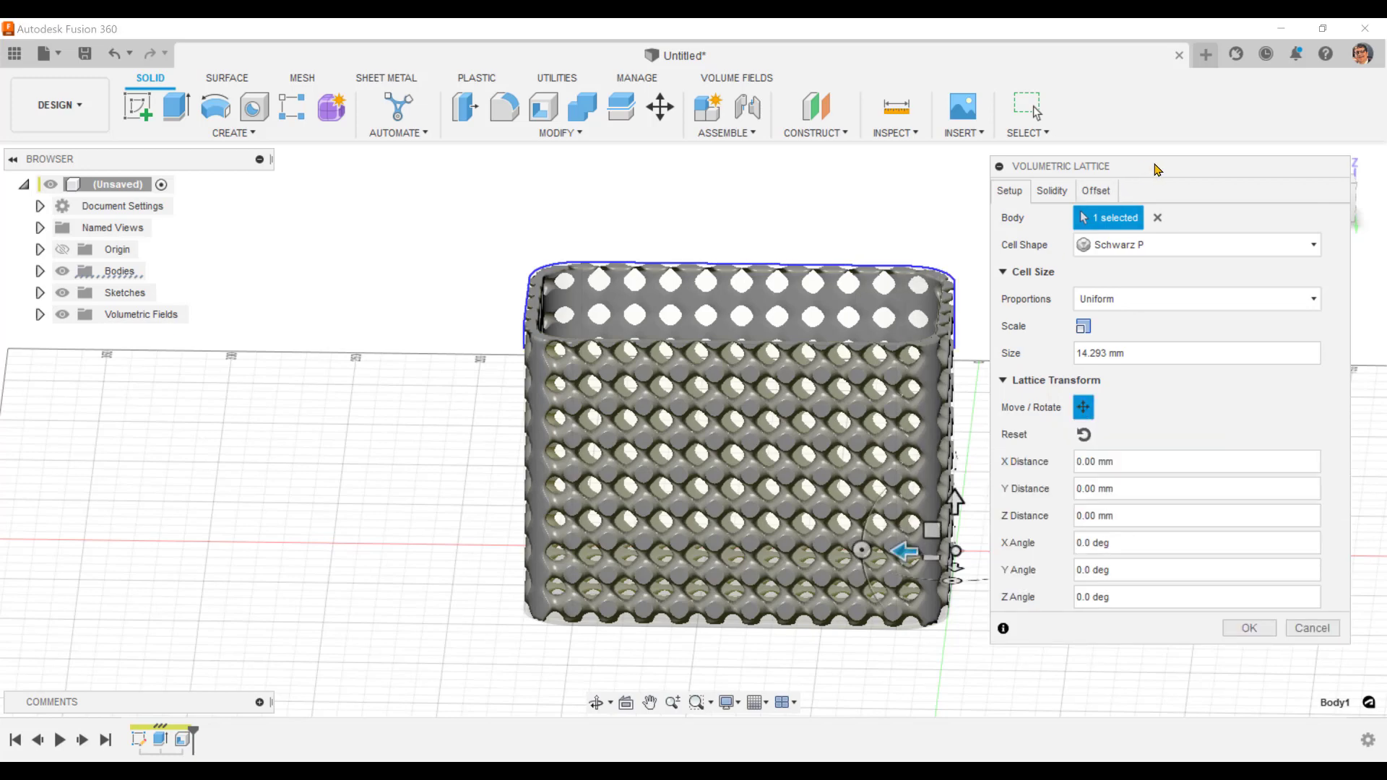
left_click_drag(1155, 171, 1162, 273)
left_click(1334, 203)
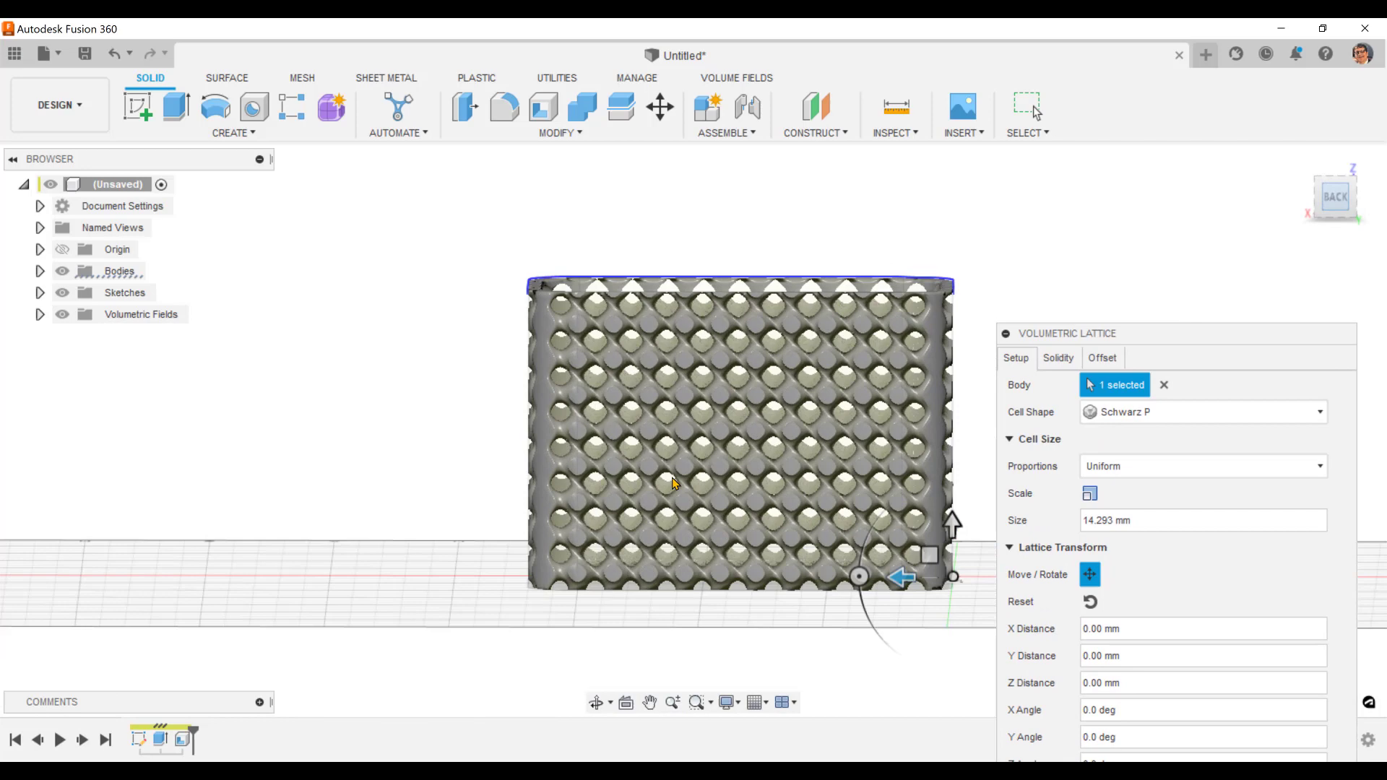
mouse_move(901, 582)
left_mouse_down()
mouse_move(779, 581)
mouse_move(876, 582)
left_mouse_up()
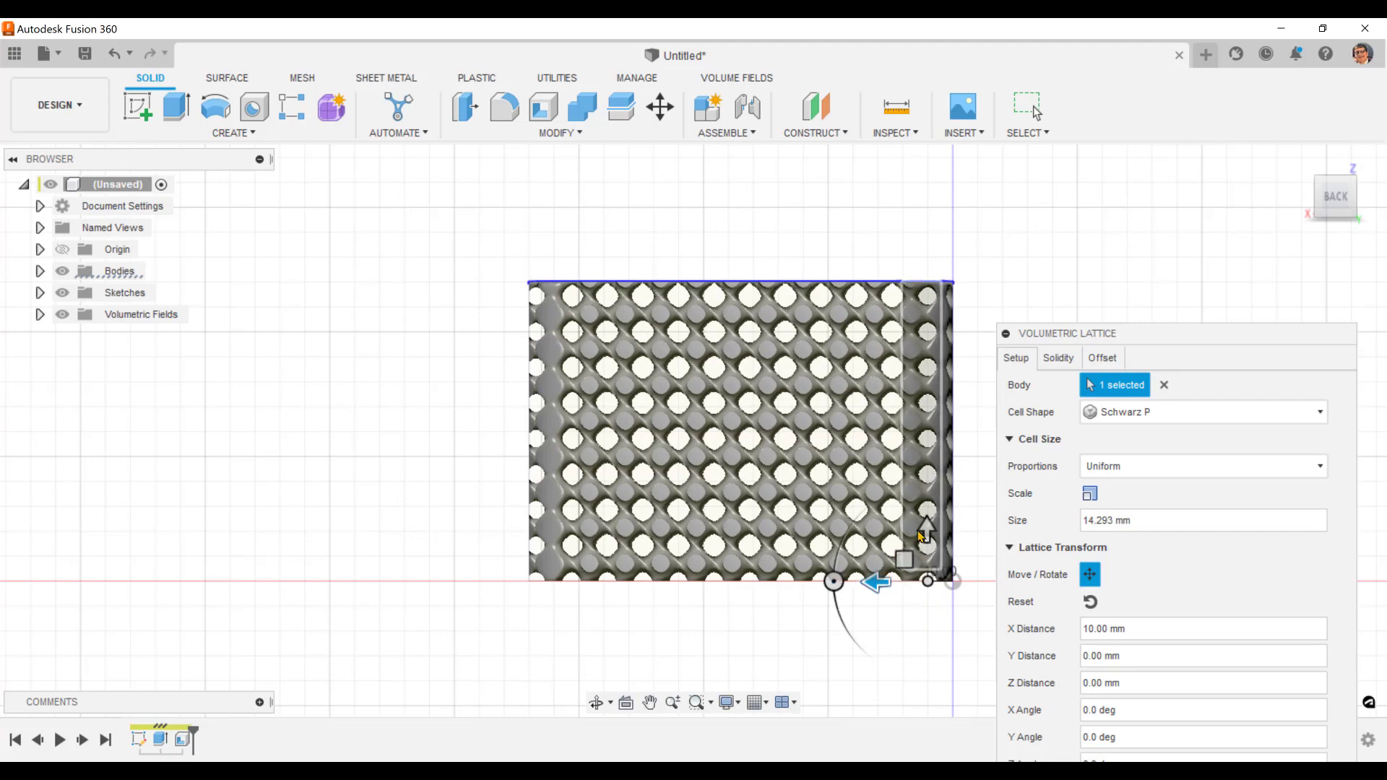
left_click_drag(923, 533, 924, 503)
middle_click_drag(925, 504, 822, 426, "shift")
key("Escape")
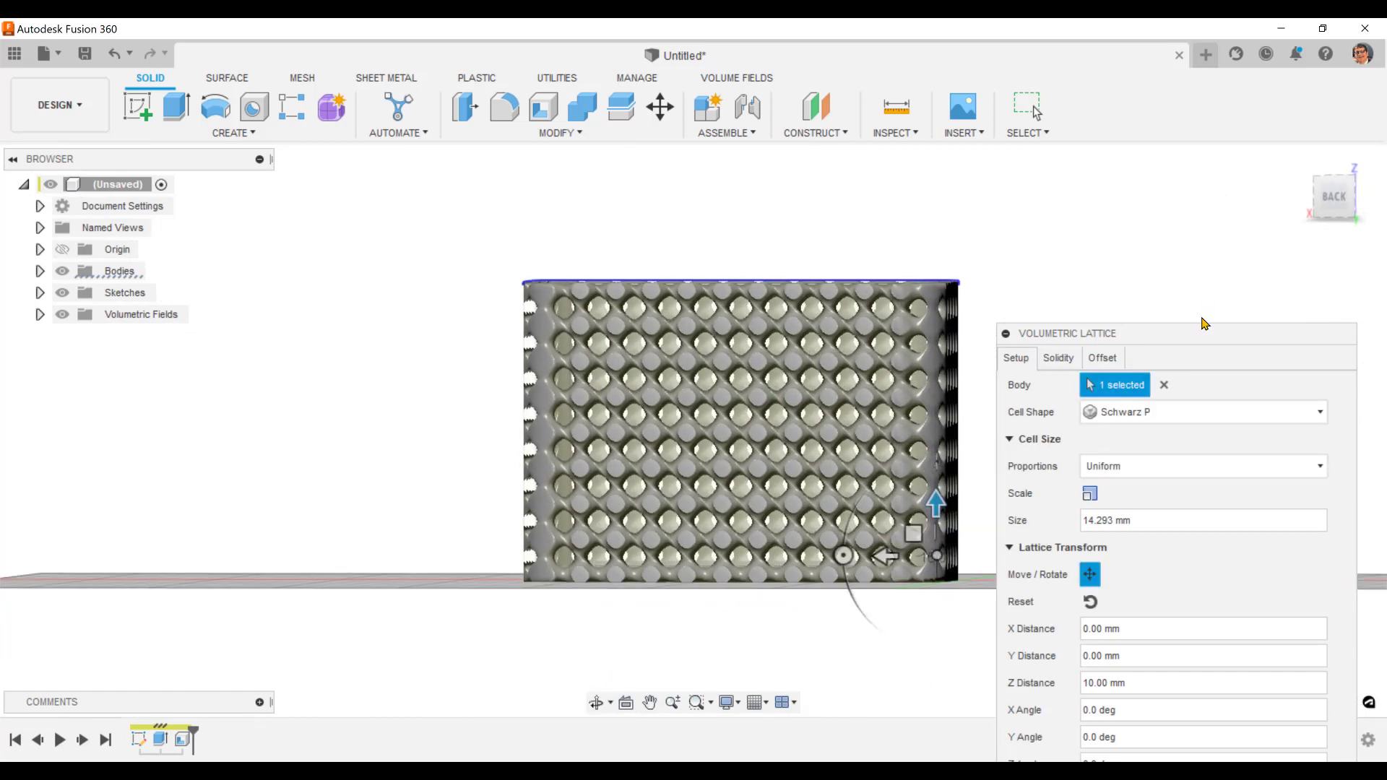
Raise the lattice solidity with the slider, then select the Solidity value field.
left_click(1070, 204)
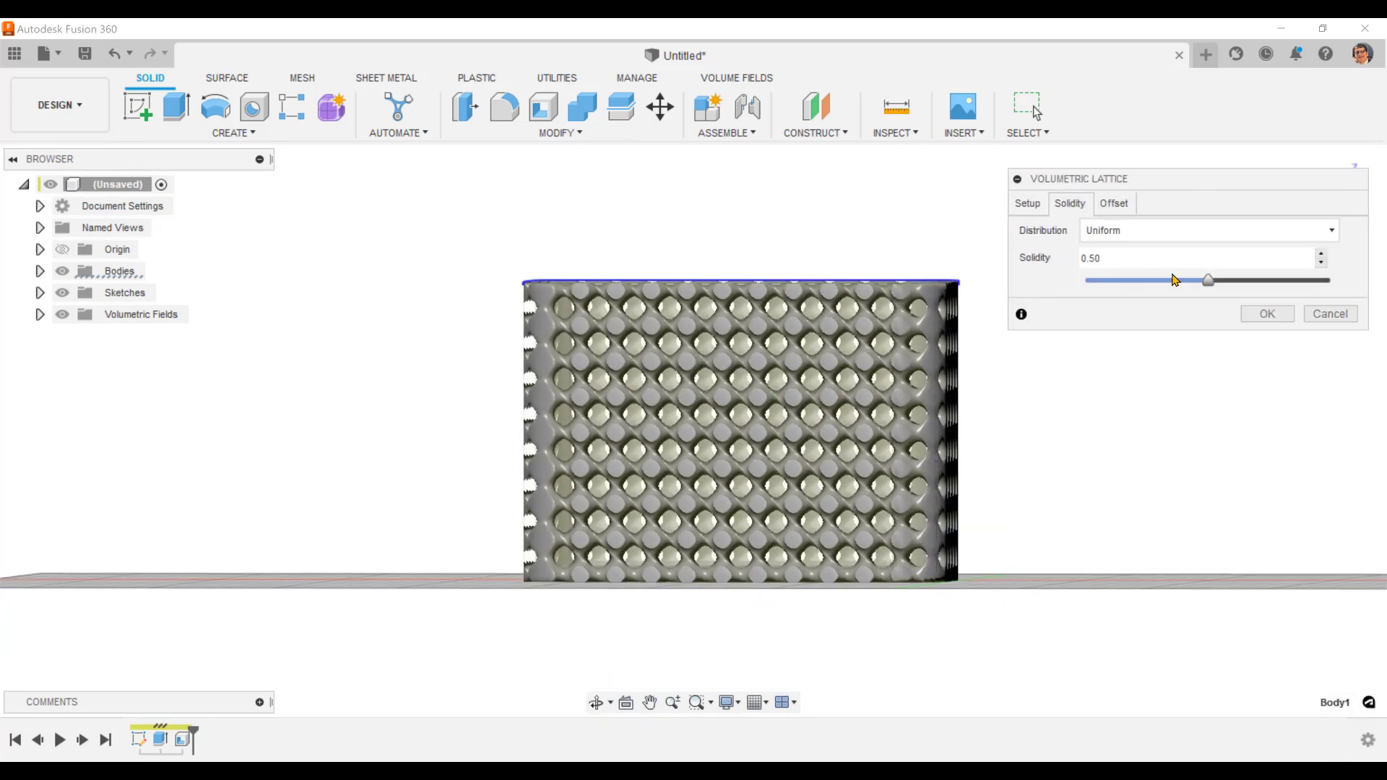
mouse_move(1210, 284)
left_mouse_down()
mouse_move(1270, 283)
mouse_move(1205, 280)
left_mouse_up()
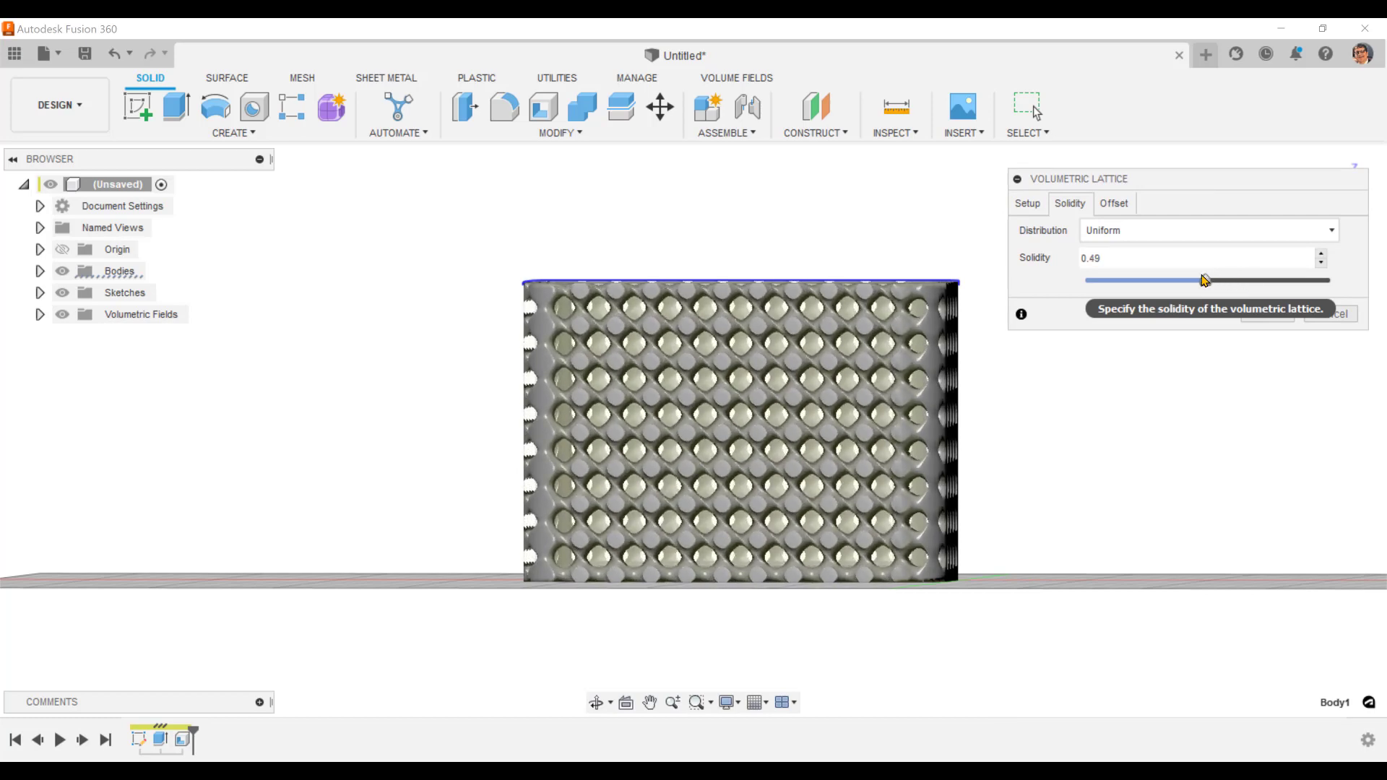
left_click(1117, 258)
Enter solidity 0.6, then add a 15 mm, 1.00-solidity offset on the box's bottom face.
type("0.")
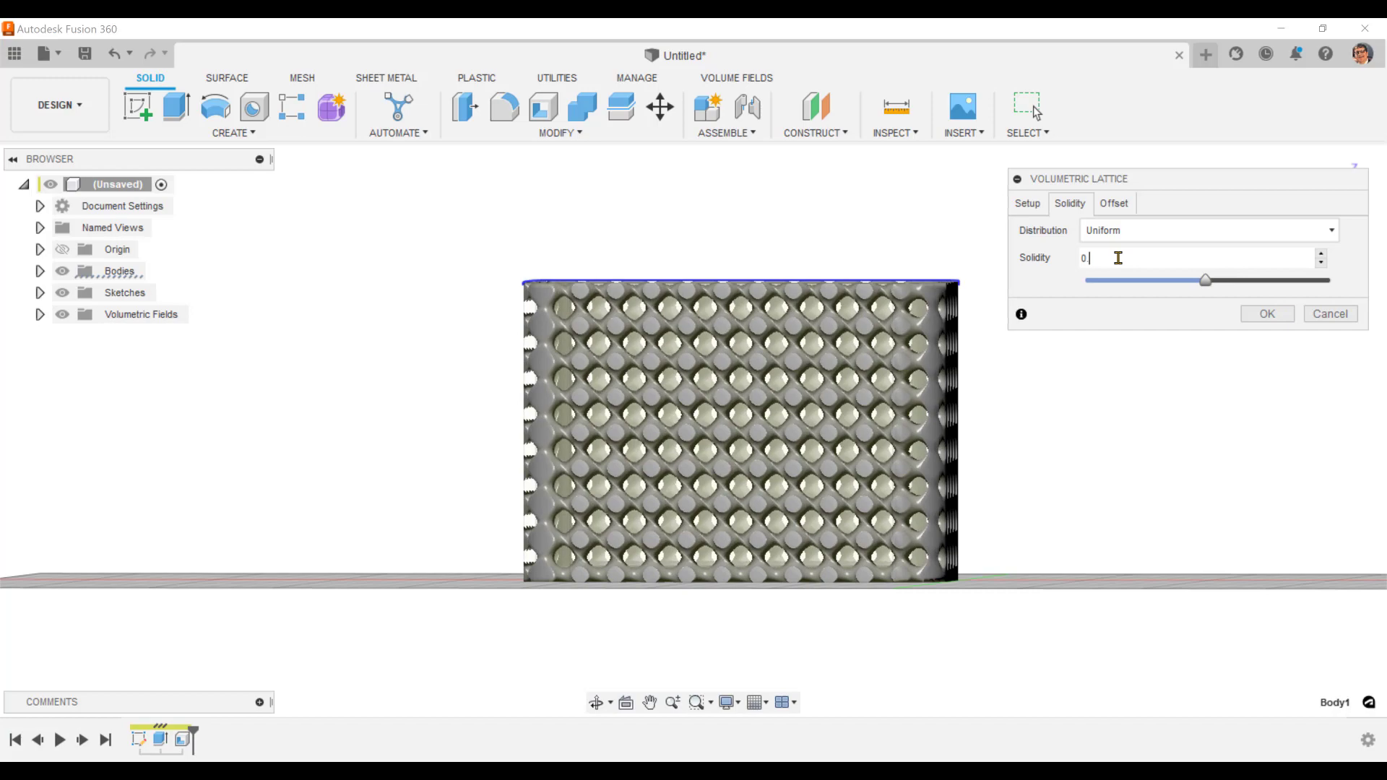
type("60")
left_click(1113, 202)
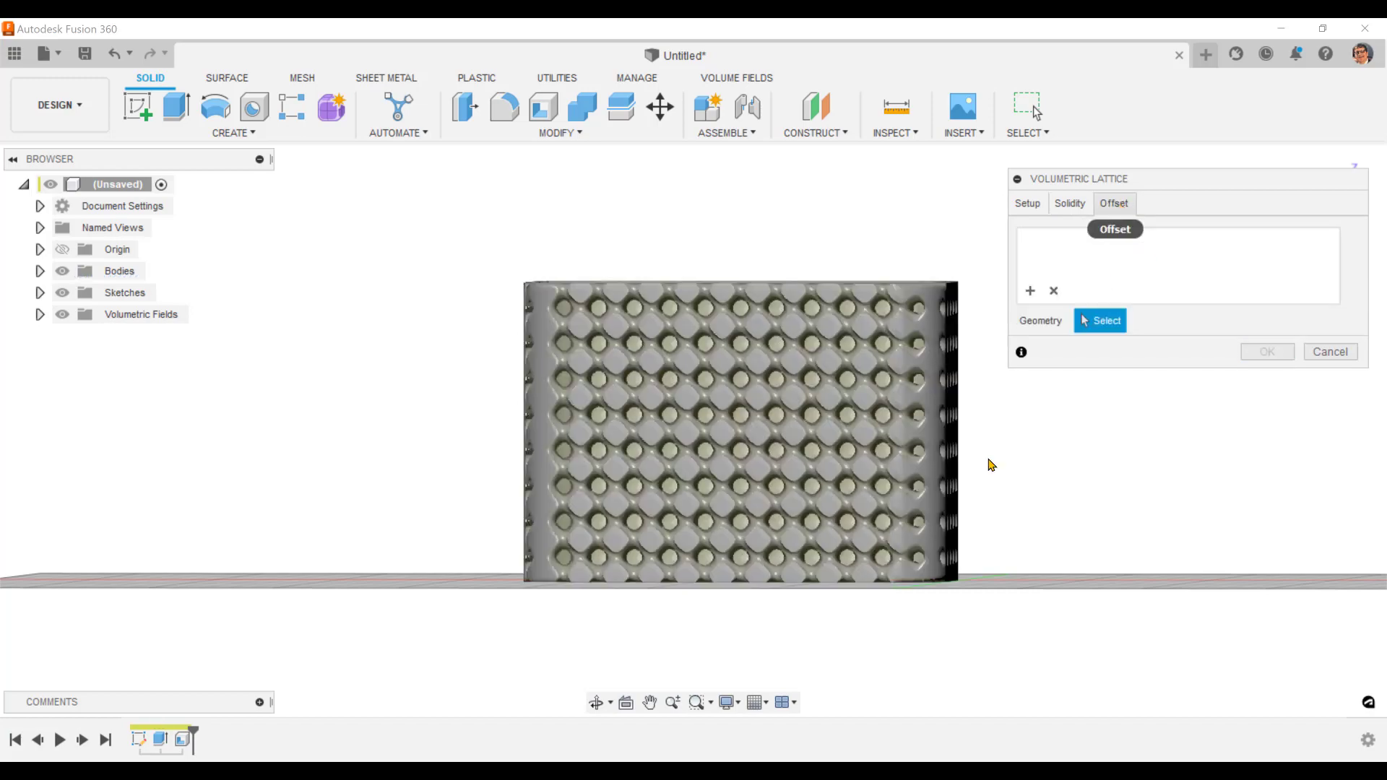
middle_click_drag(852, 487, 824, 518, "shift")
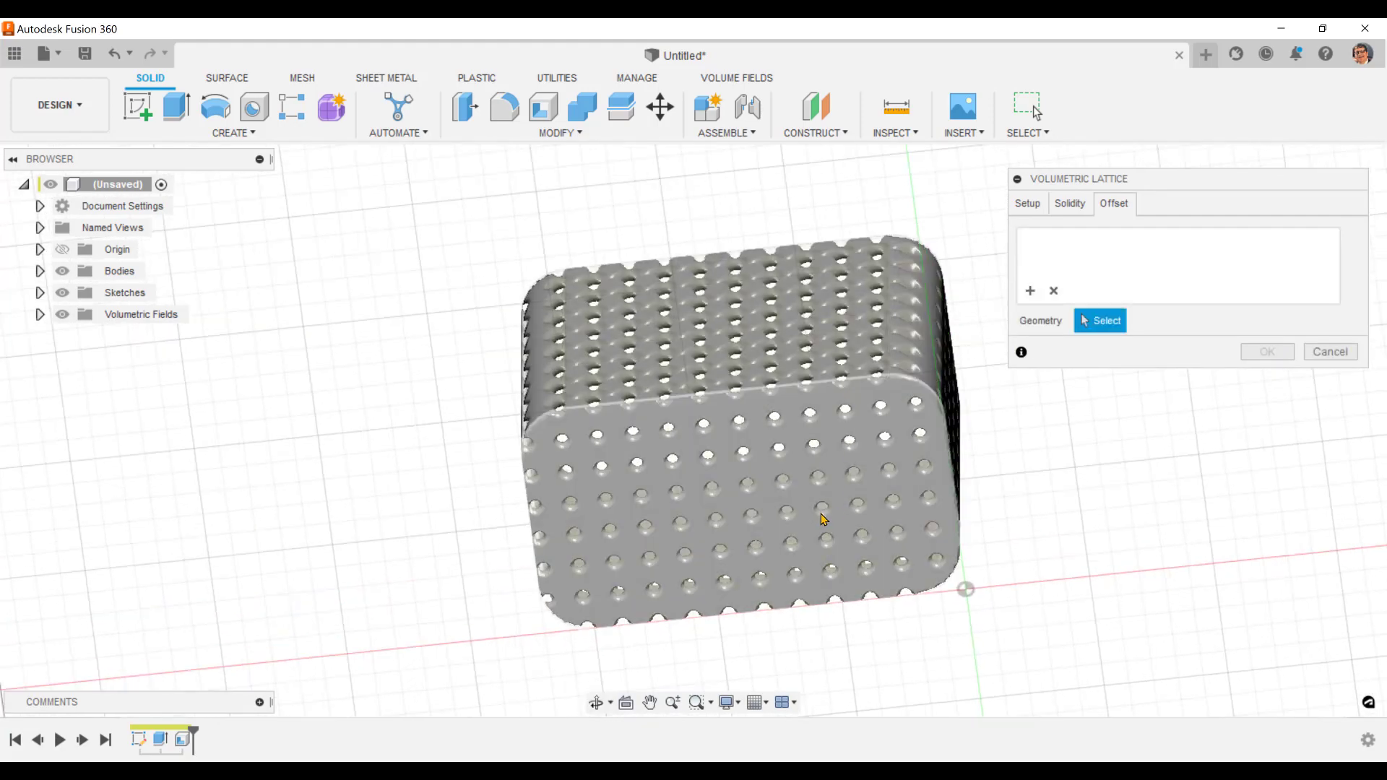
left_click(824, 513)
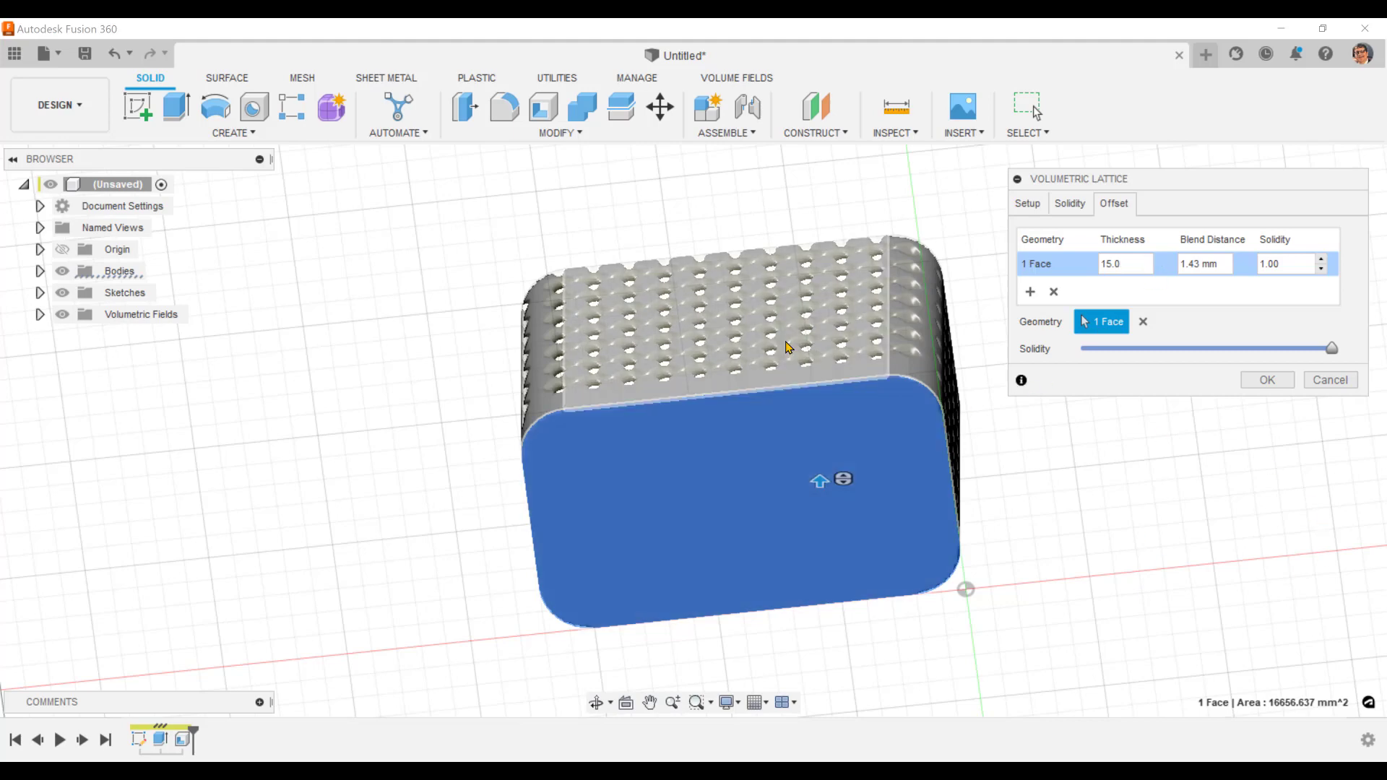
middle_click_drag(1021, 381, 692, 610, "shift")
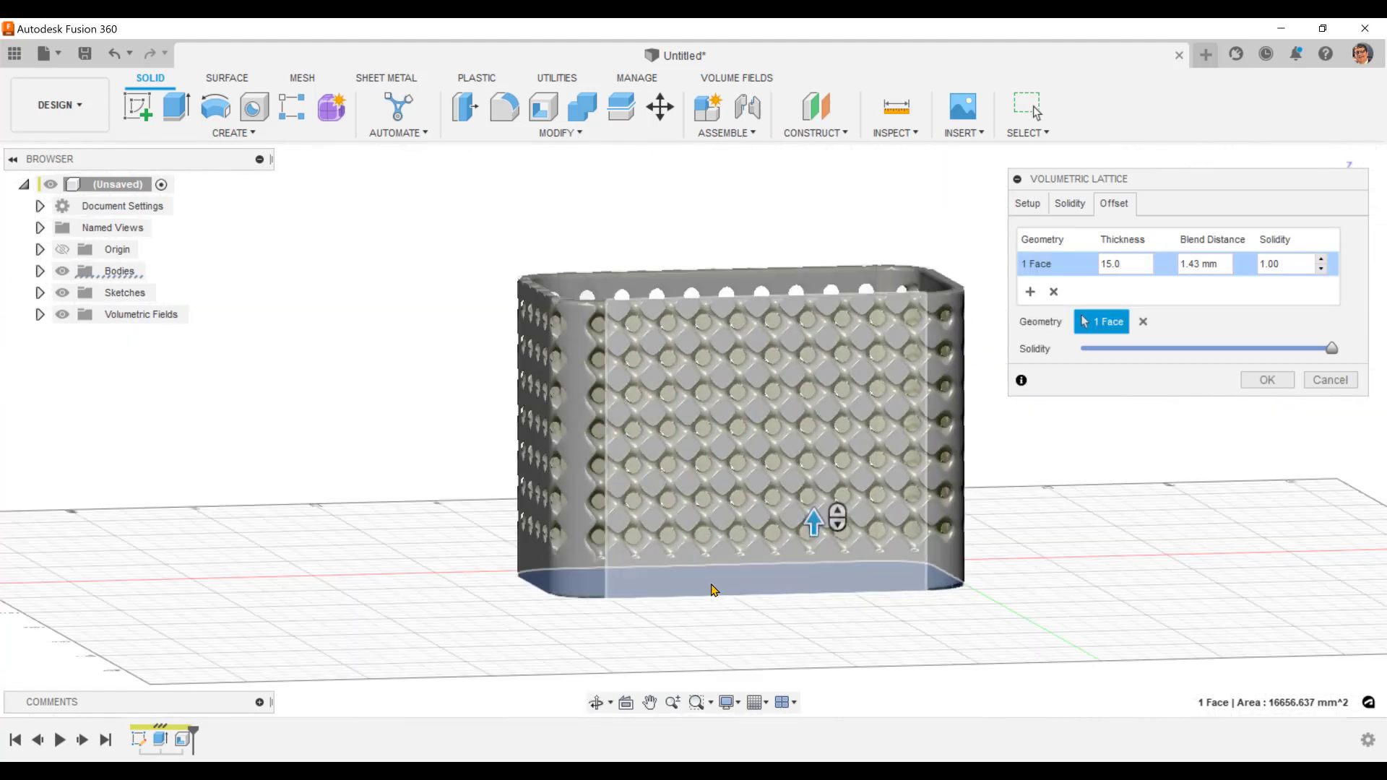
middle_click_drag(839, 574, 842, 650, "shift")
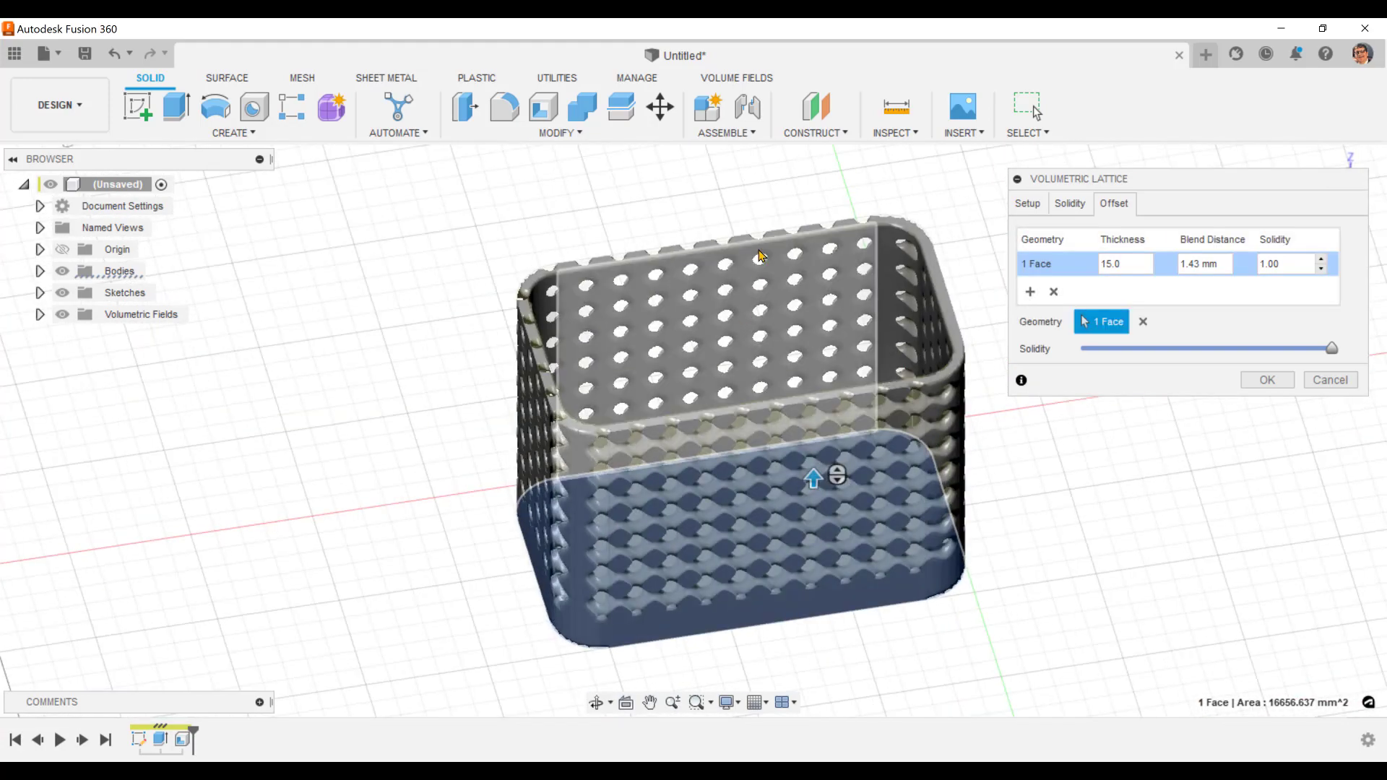
Add a second 15 mm solid offset on the top rim face and commit the lattice.
left_click(1030, 293)
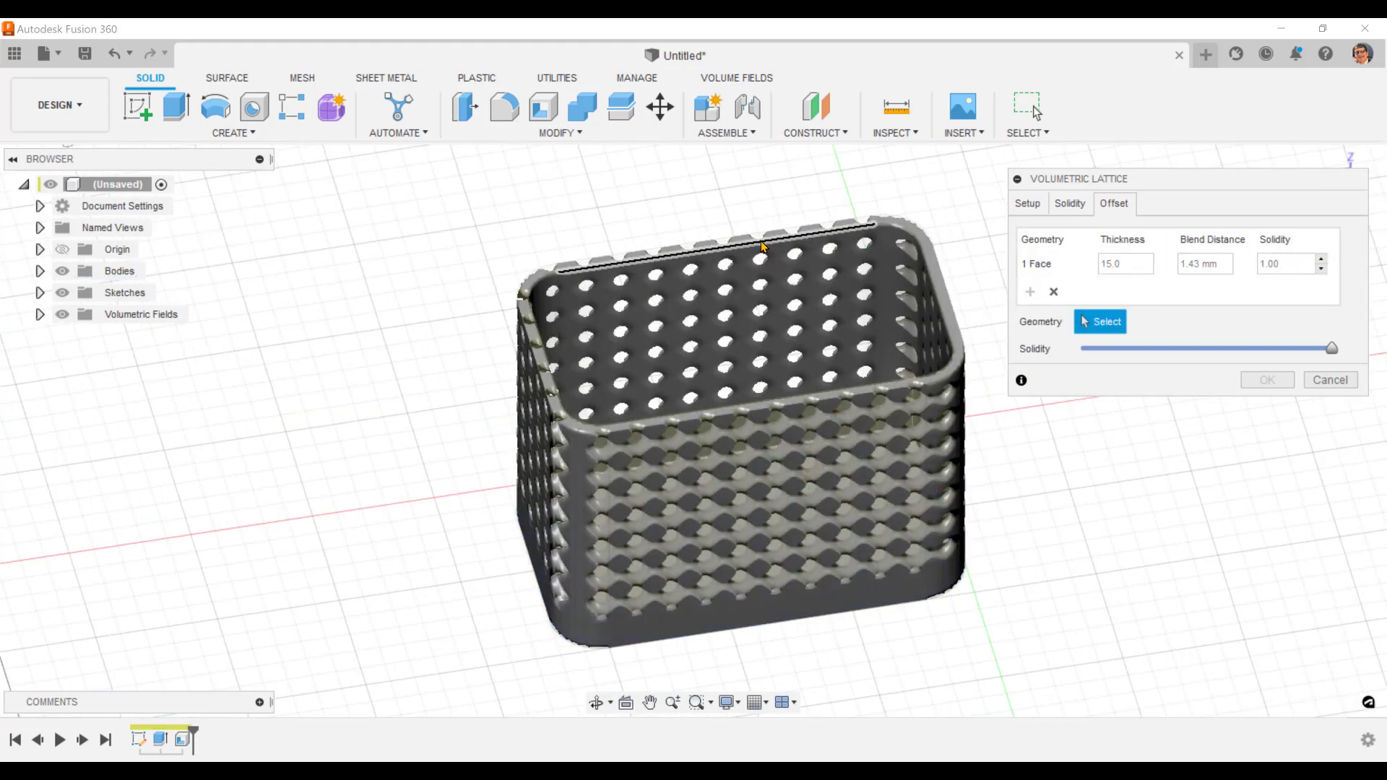
left_click(538, 346)
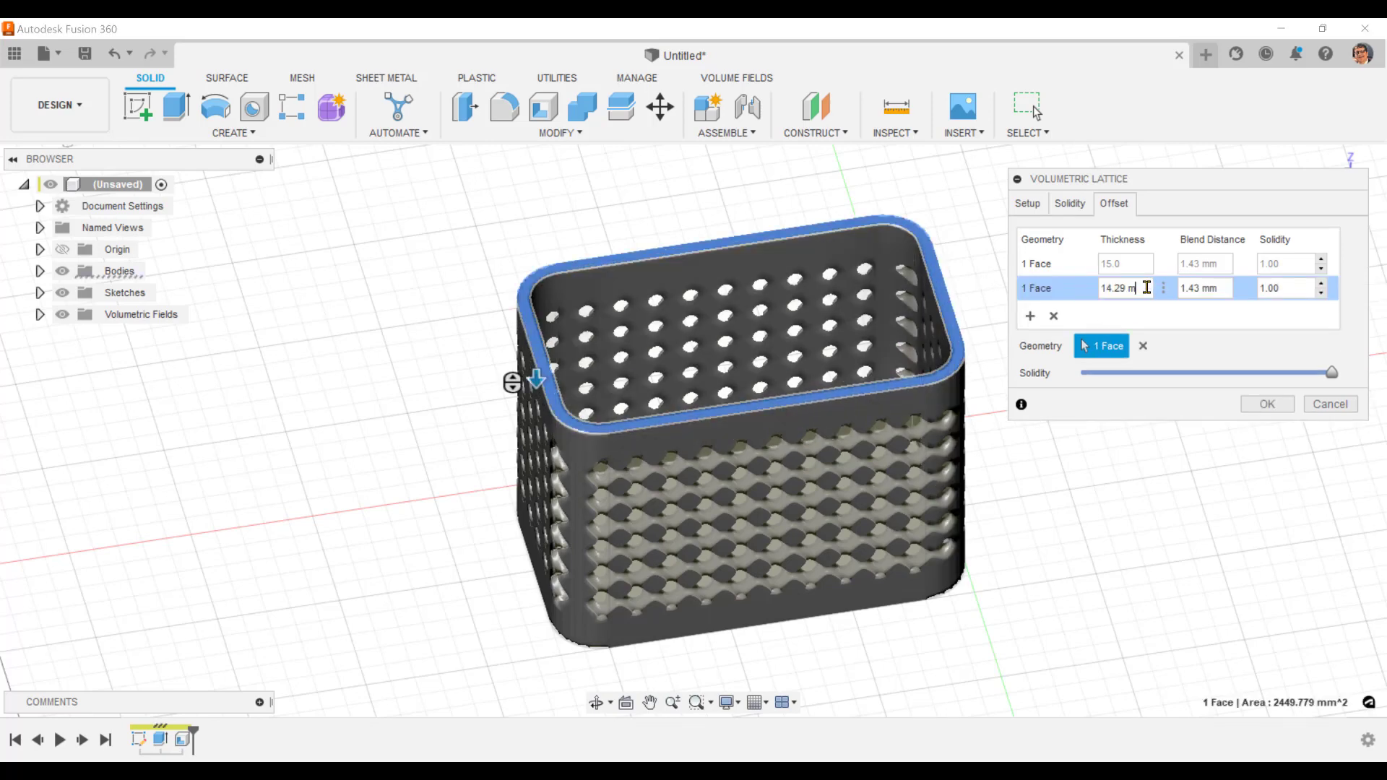
key("ctrl+a")
type("1")
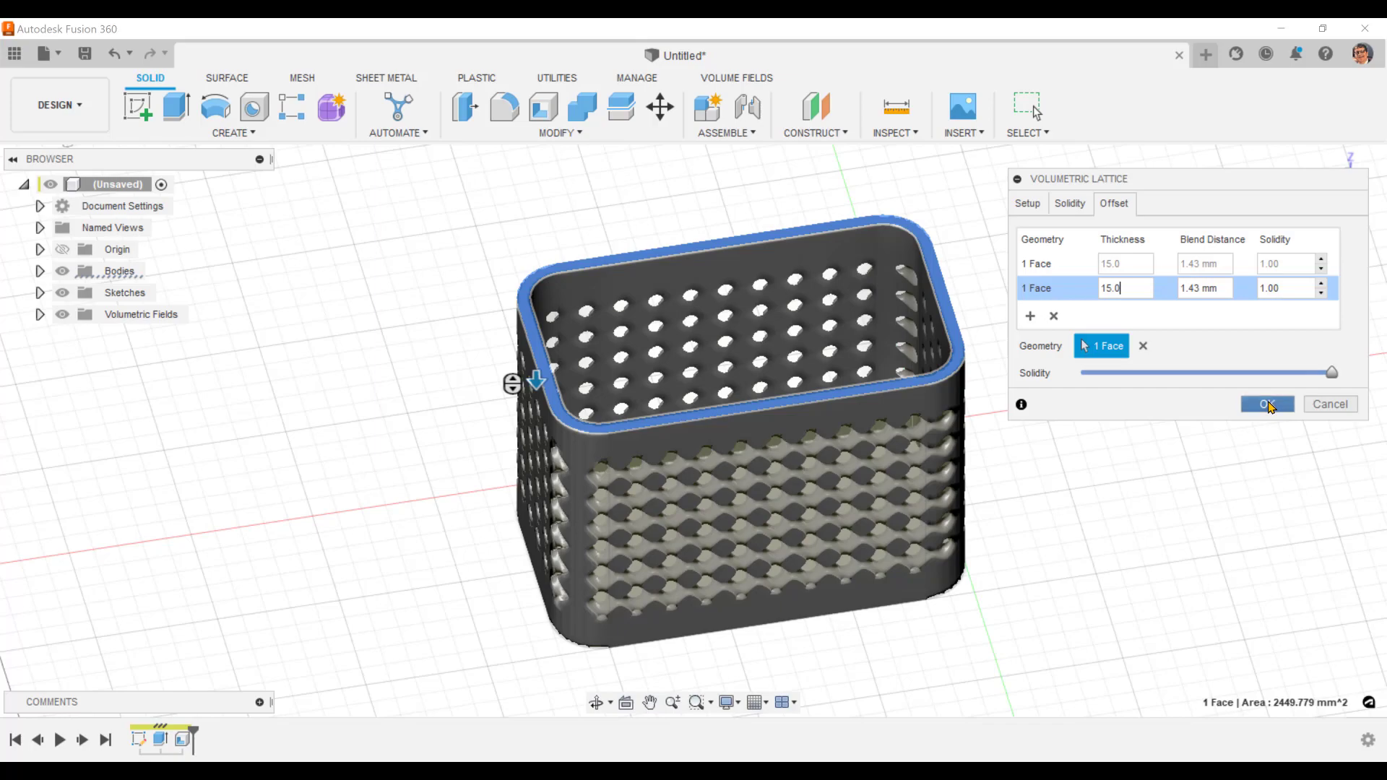
left_click(1270, 406)
Orbit around the finished basket, then select Body1 under the expanded Bodies folder.
middle_click_drag(1027, 502, 729, 469, "shift")
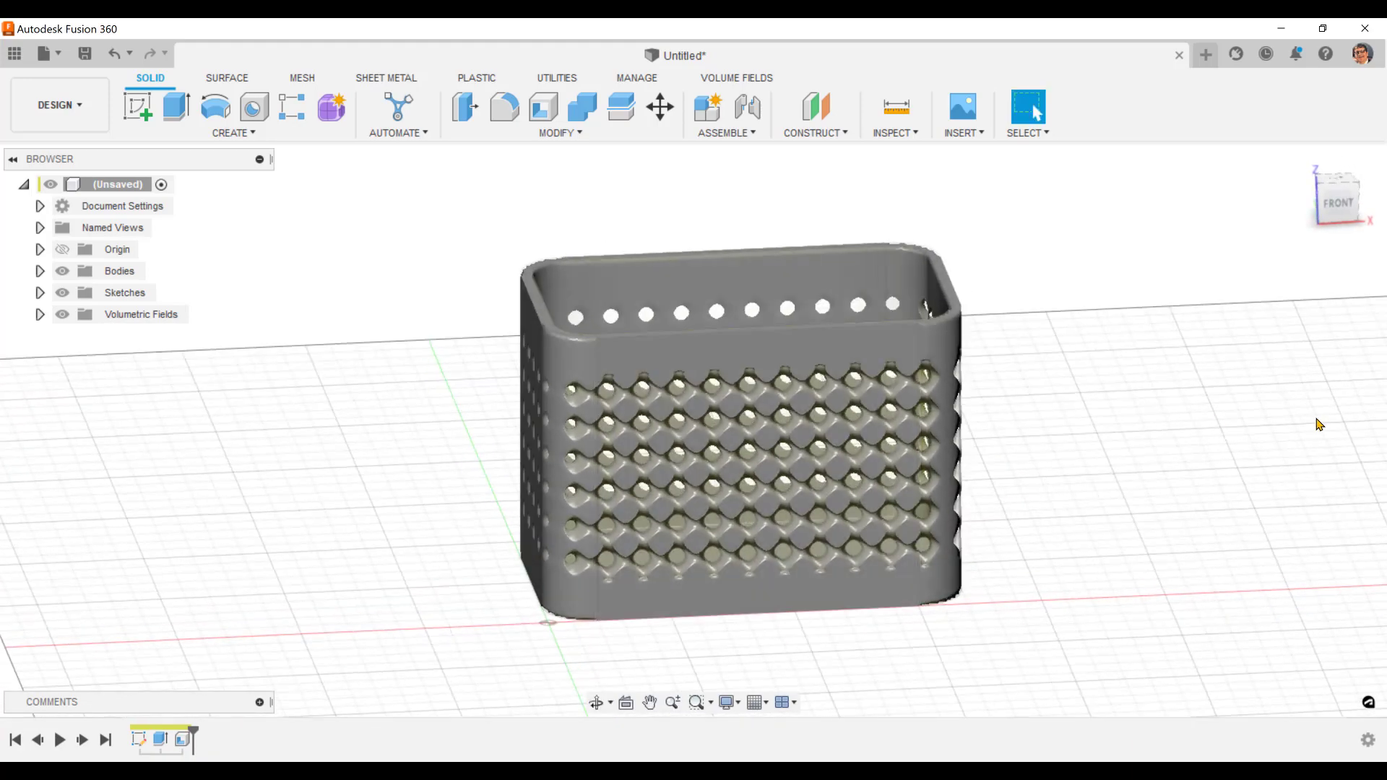
middle_click_drag(440, 279, 455, 332)
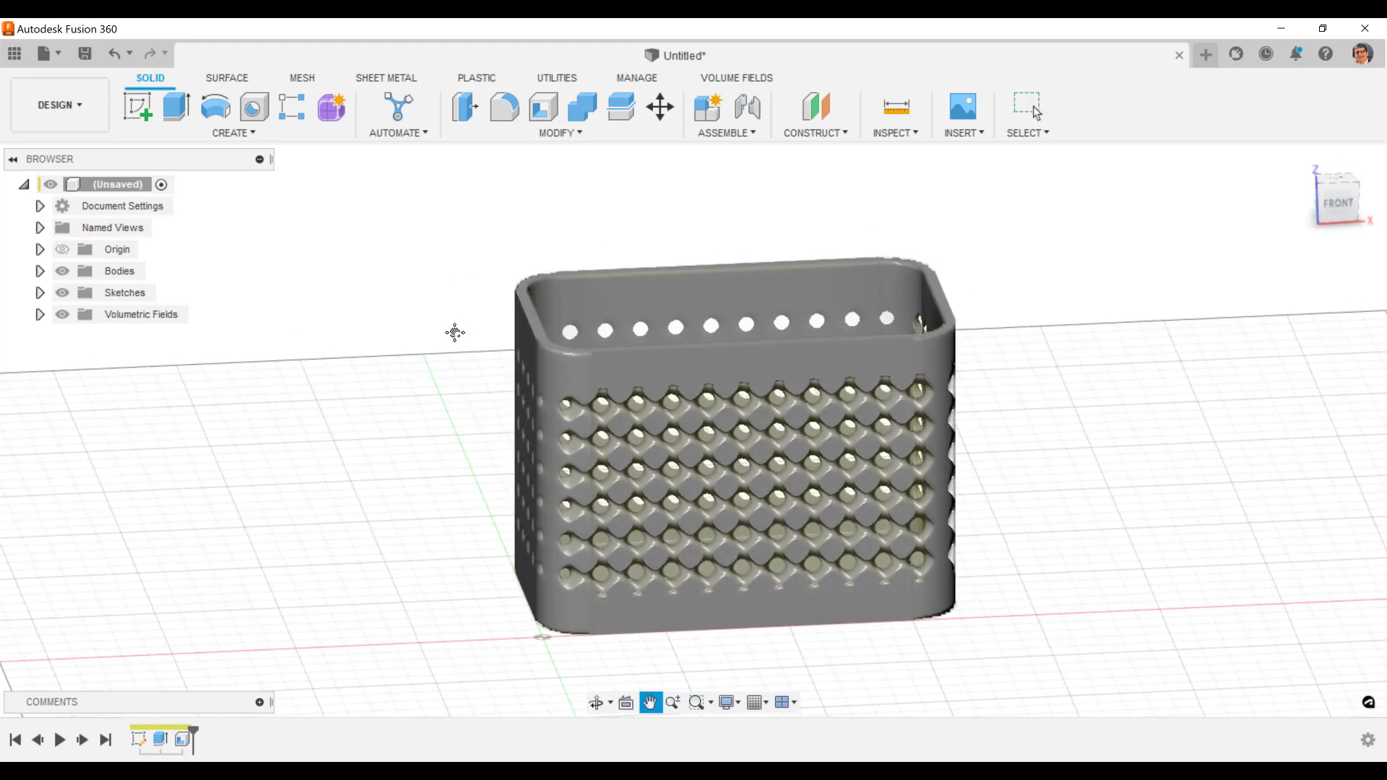
mouse_move(455, 449)
middle_mouse_down("shift")
mouse_move(489, 424)
mouse_move(437, 433)
mouse_move(446, 448)
middle_mouse_up("shift")
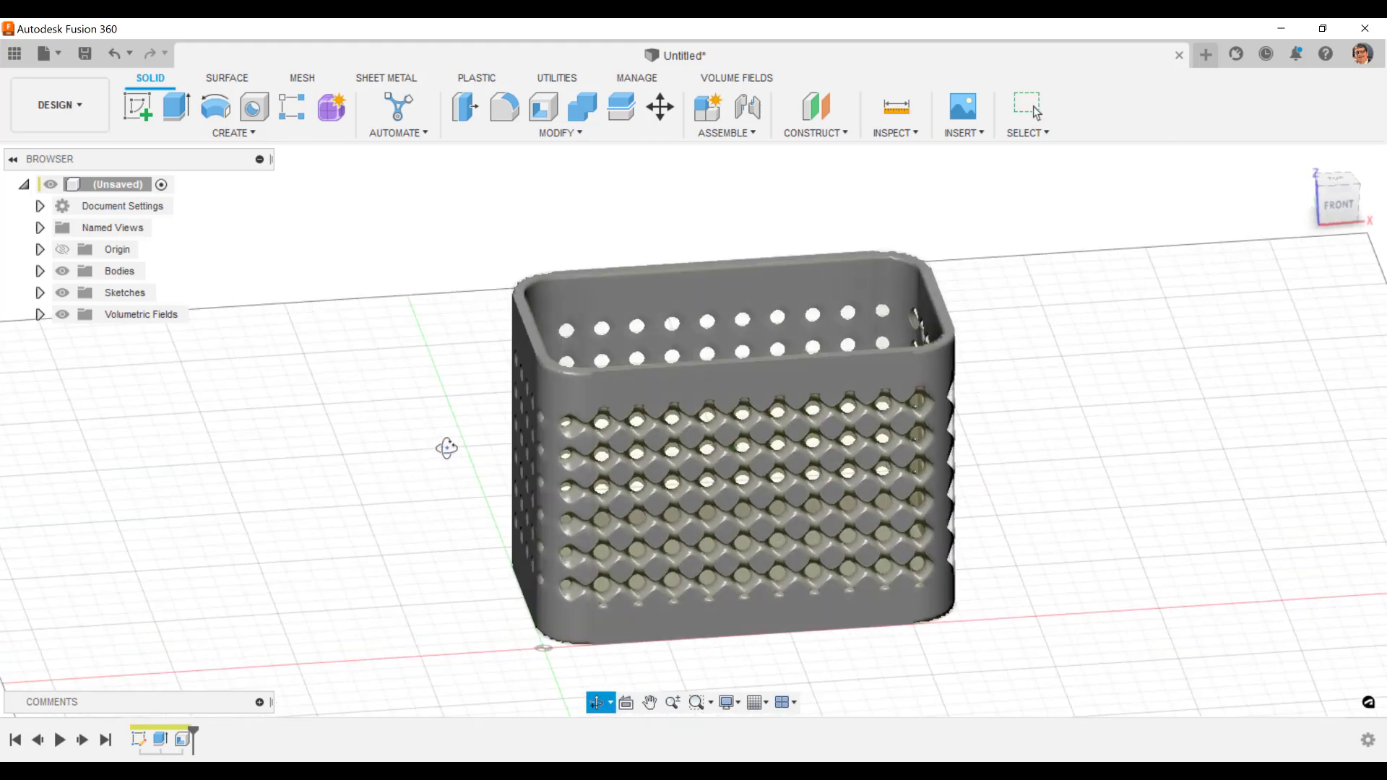
left_click(40, 271)
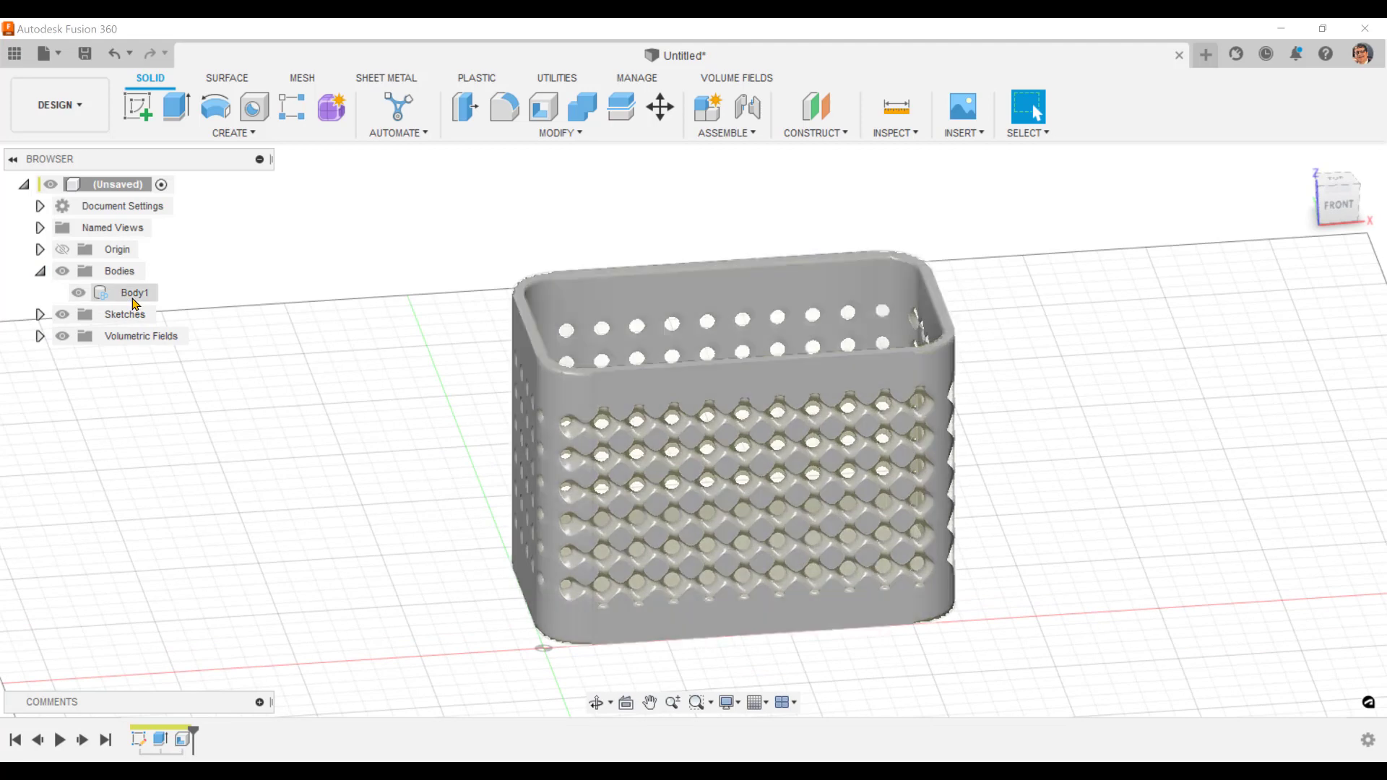
left_click(133, 294)
Create a mesh from Body1 via Volumetric Lattice Actions at Medium refinement, 0.988 mm elements.
right_click(134, 293)
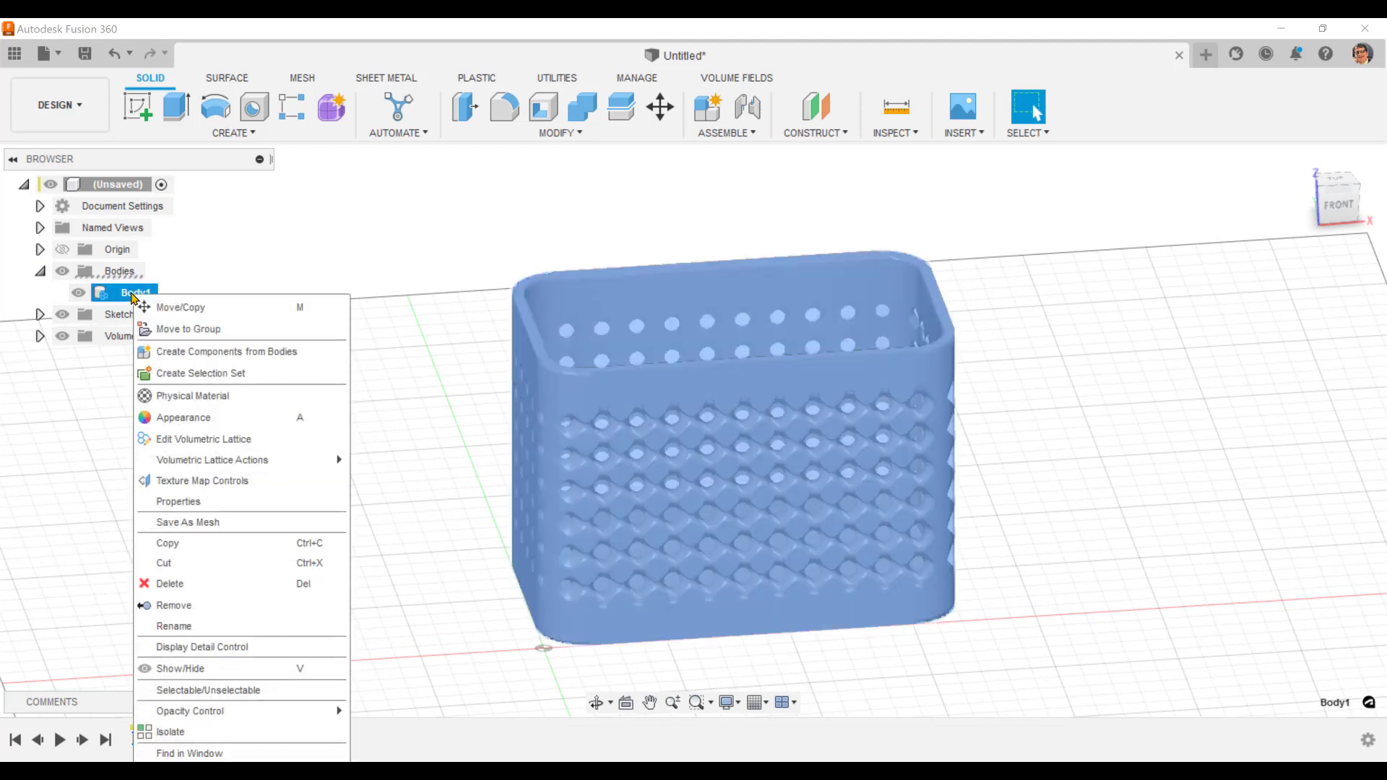
mouse_move(225, 466)
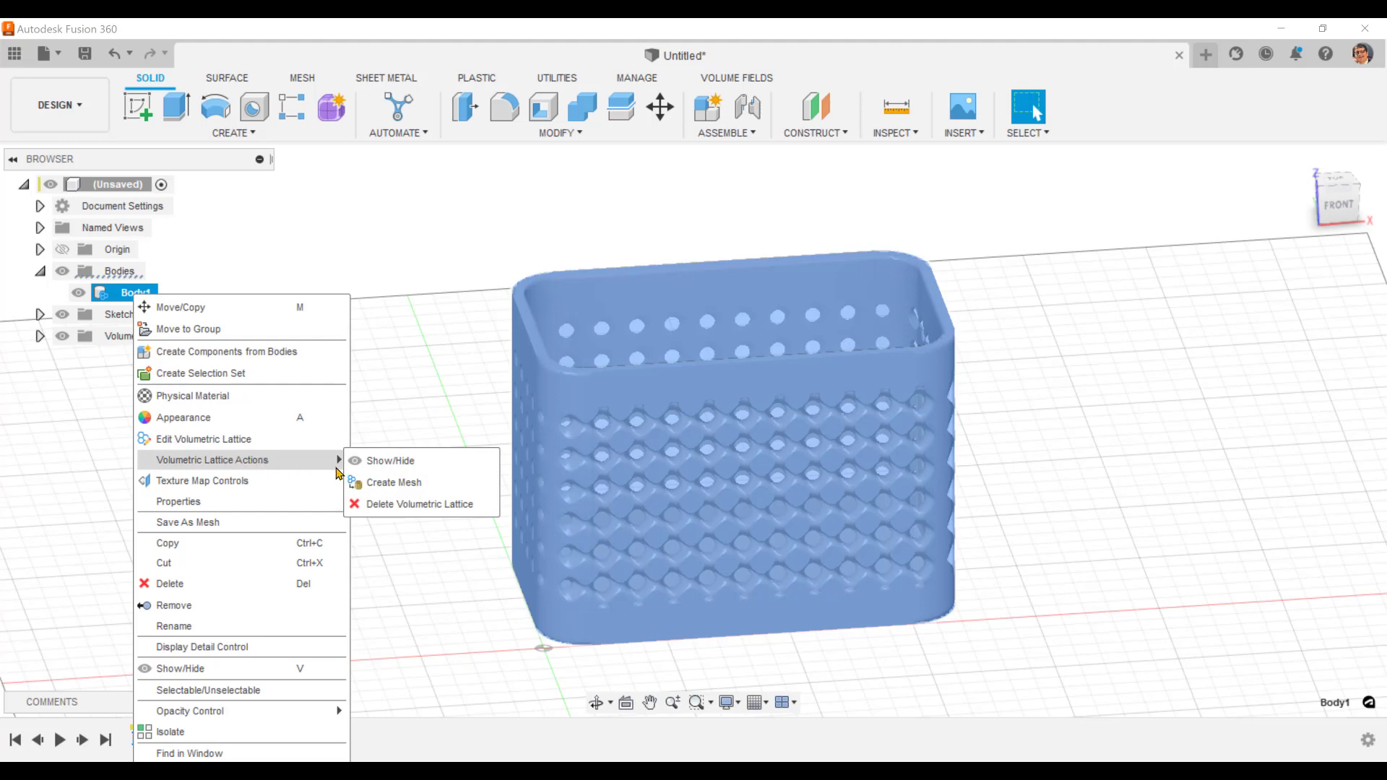
left_click(385, 483)
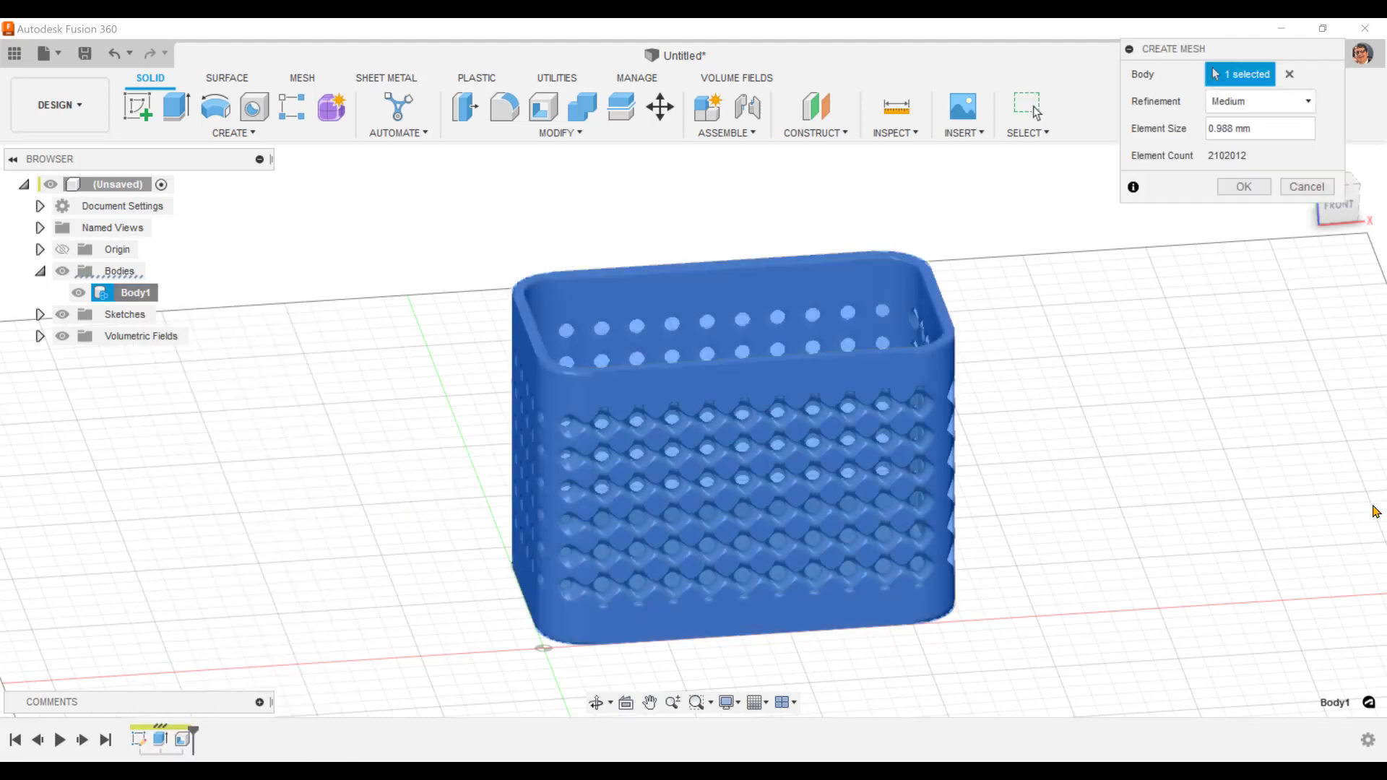
left_click(1311, 105)
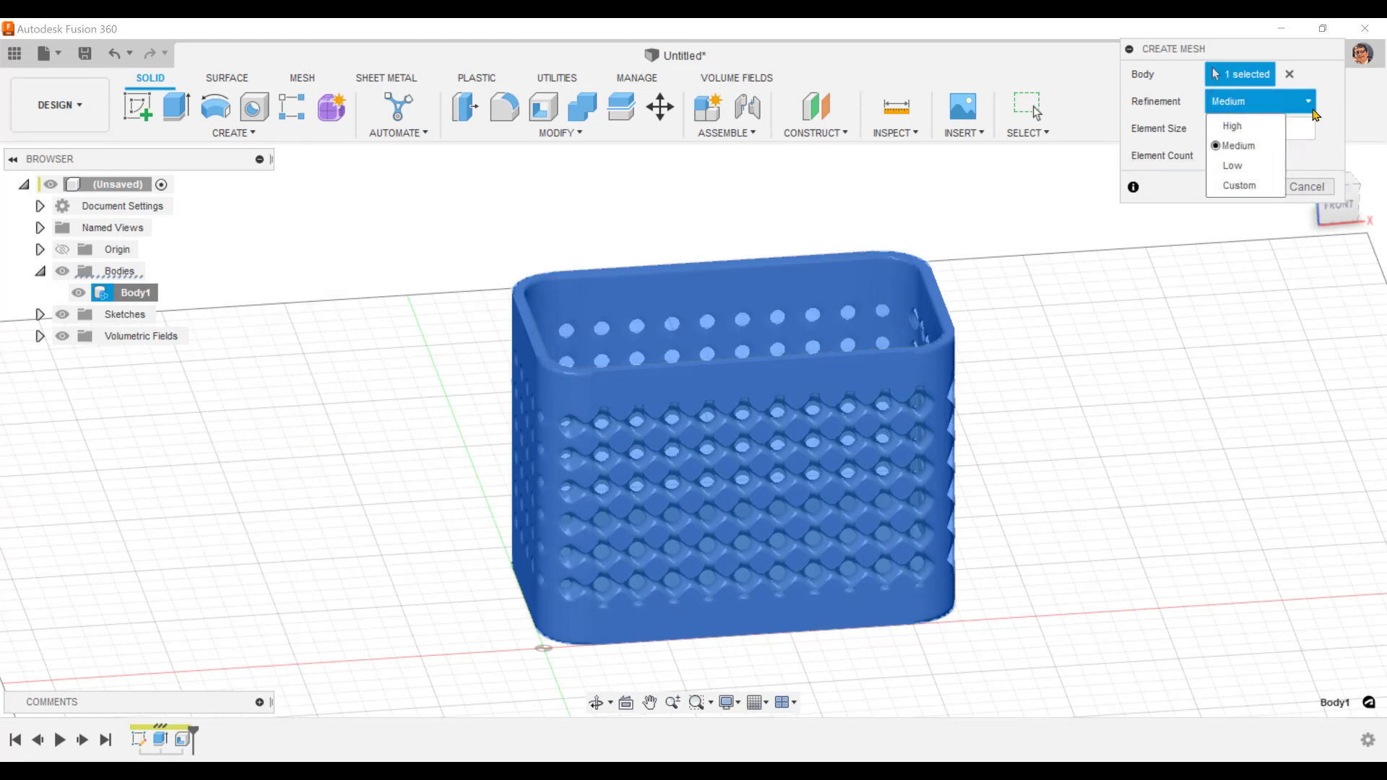
left_click(1236, 146)
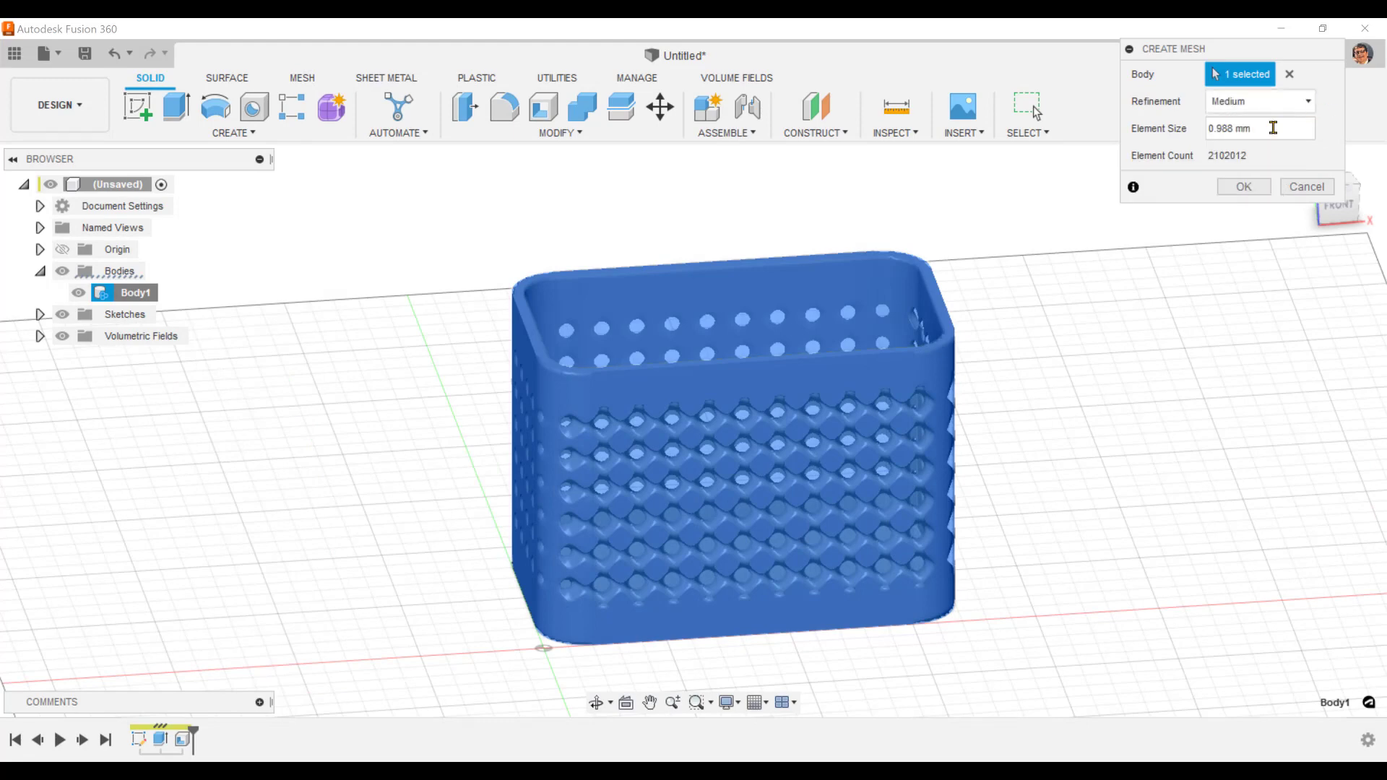
left_click(1243, 187)
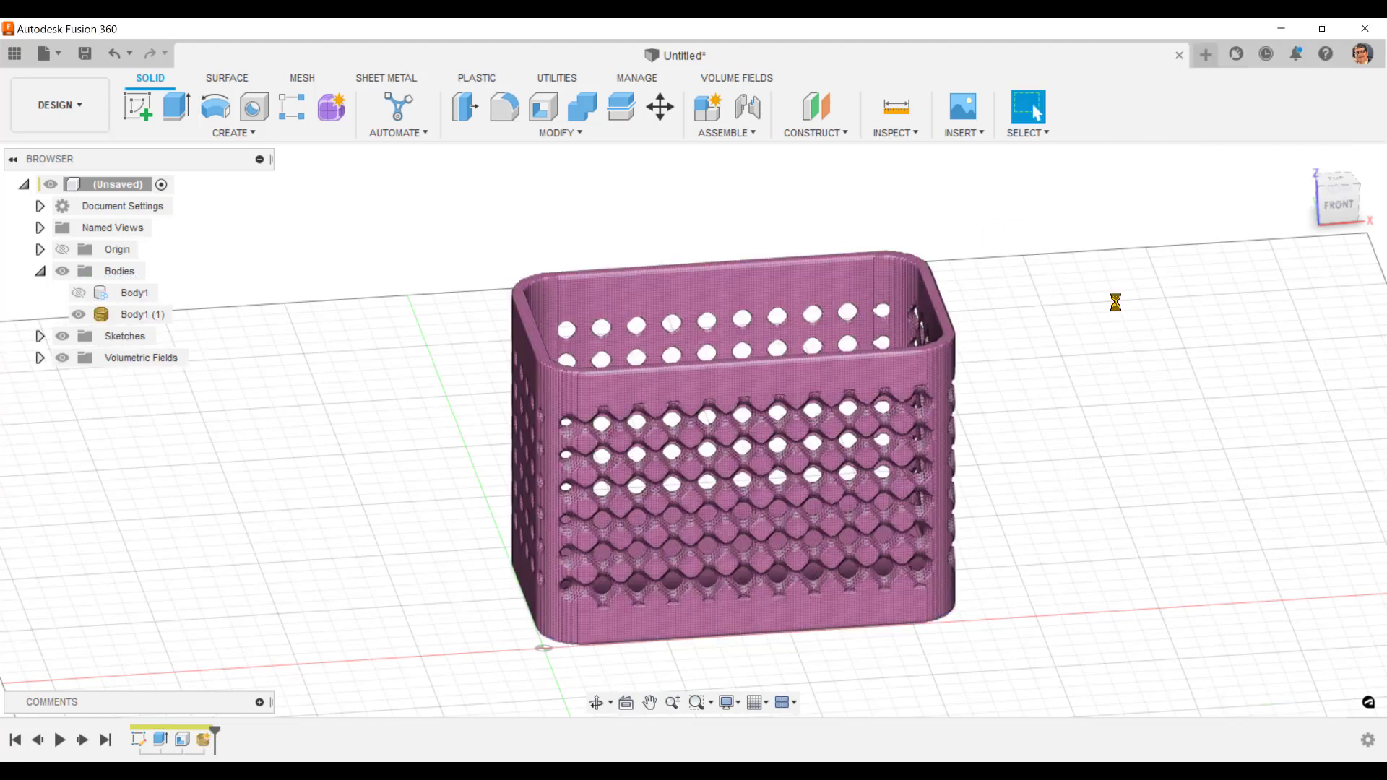
Select and orbit the new mesh body Body1 (1) to inspect it, then deselect it.
left_click(830, 478)
mouse_move(830, 478)
middle_mouse_down("shift")
mouse_move(824, 433)
mouse_move(822, 472)
middle_mouse_up("shift")
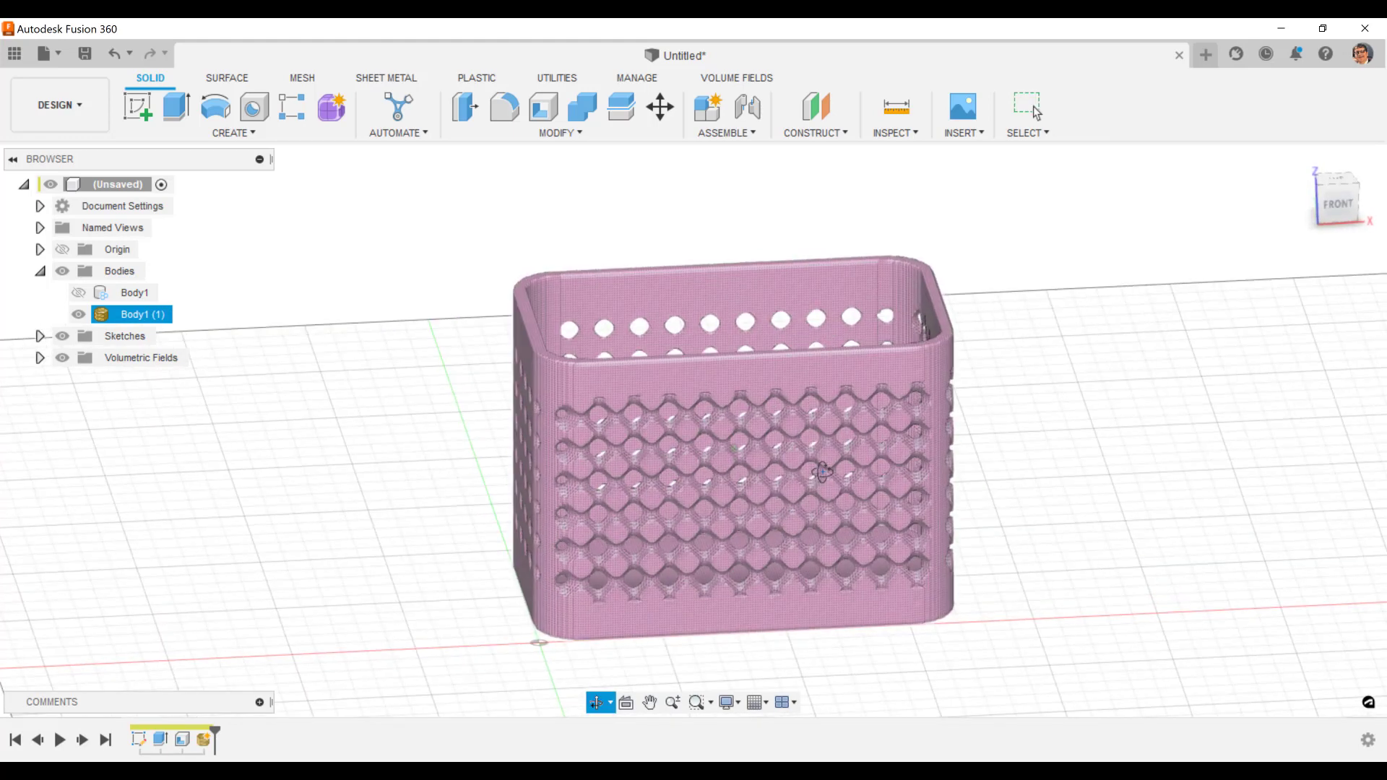
key("Escape")
left_click(617, 184)
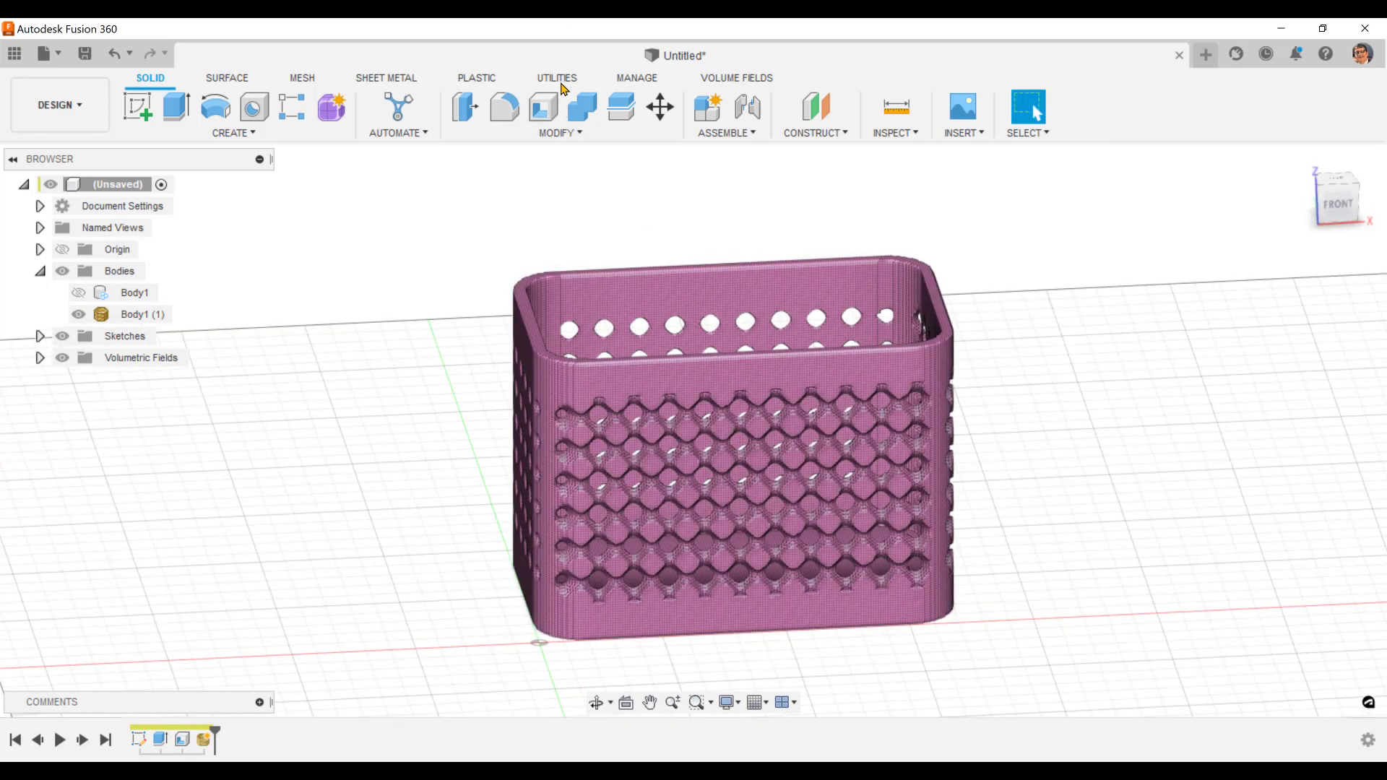
Pin Netfabb for Fusion 360 from the Utilities Make menu to the shortcuts.
left_click(560, 78)
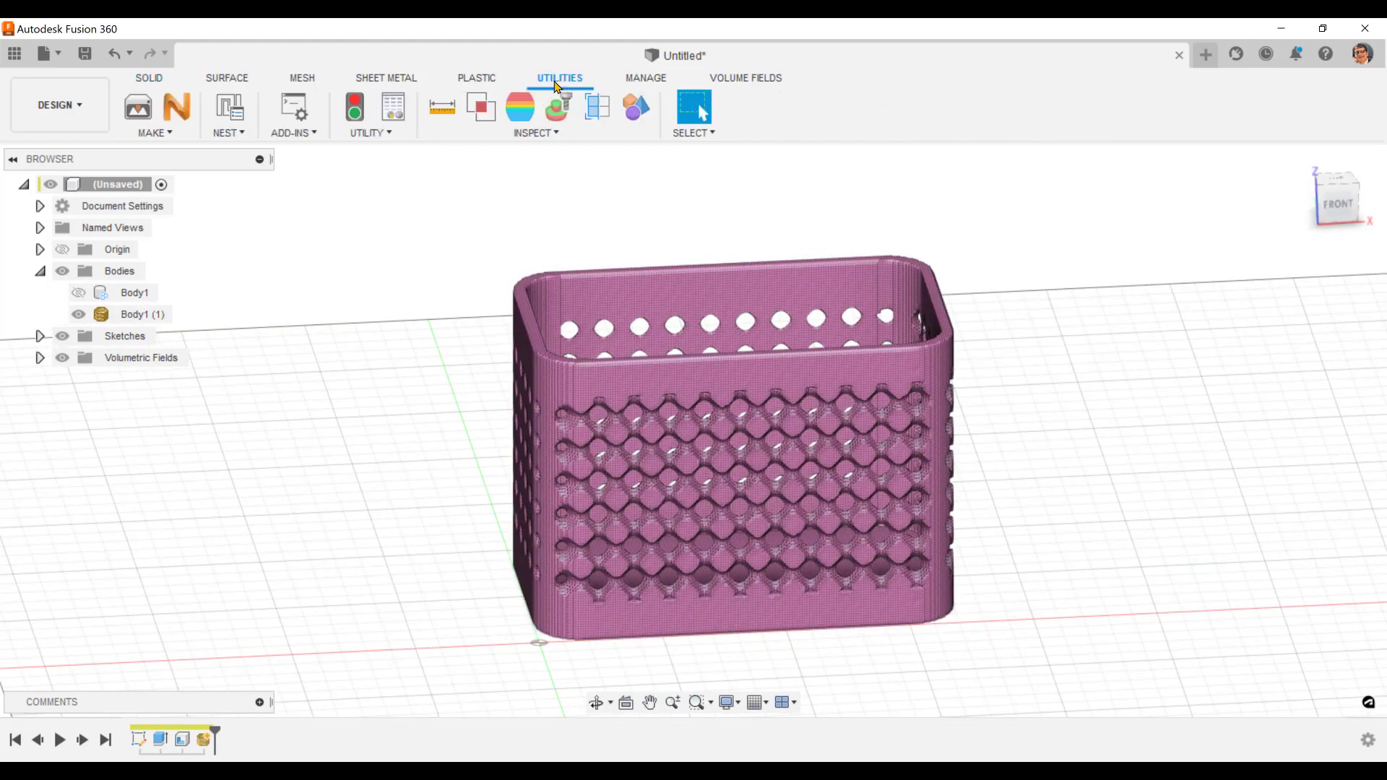
left_click(171, 137)
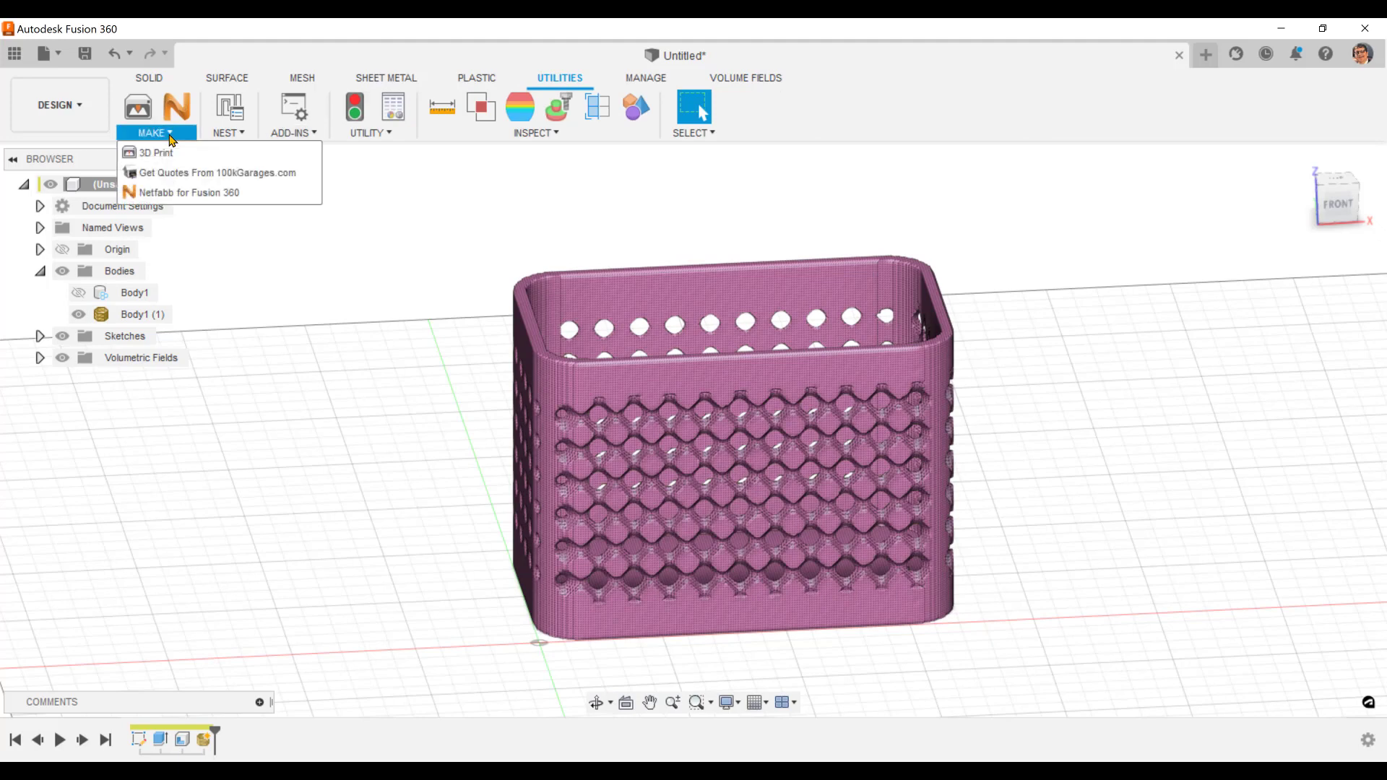
left_click(309, 194)
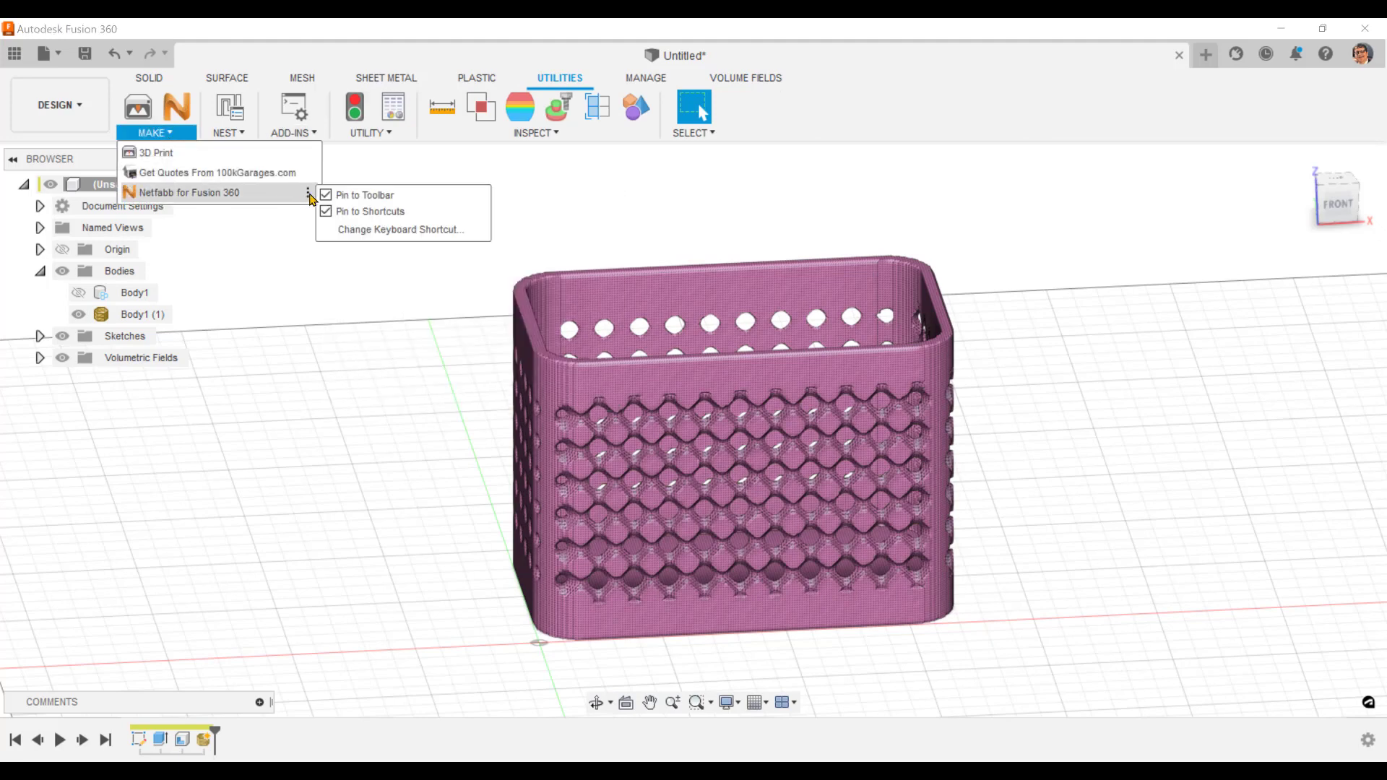
left_click(329, 210)
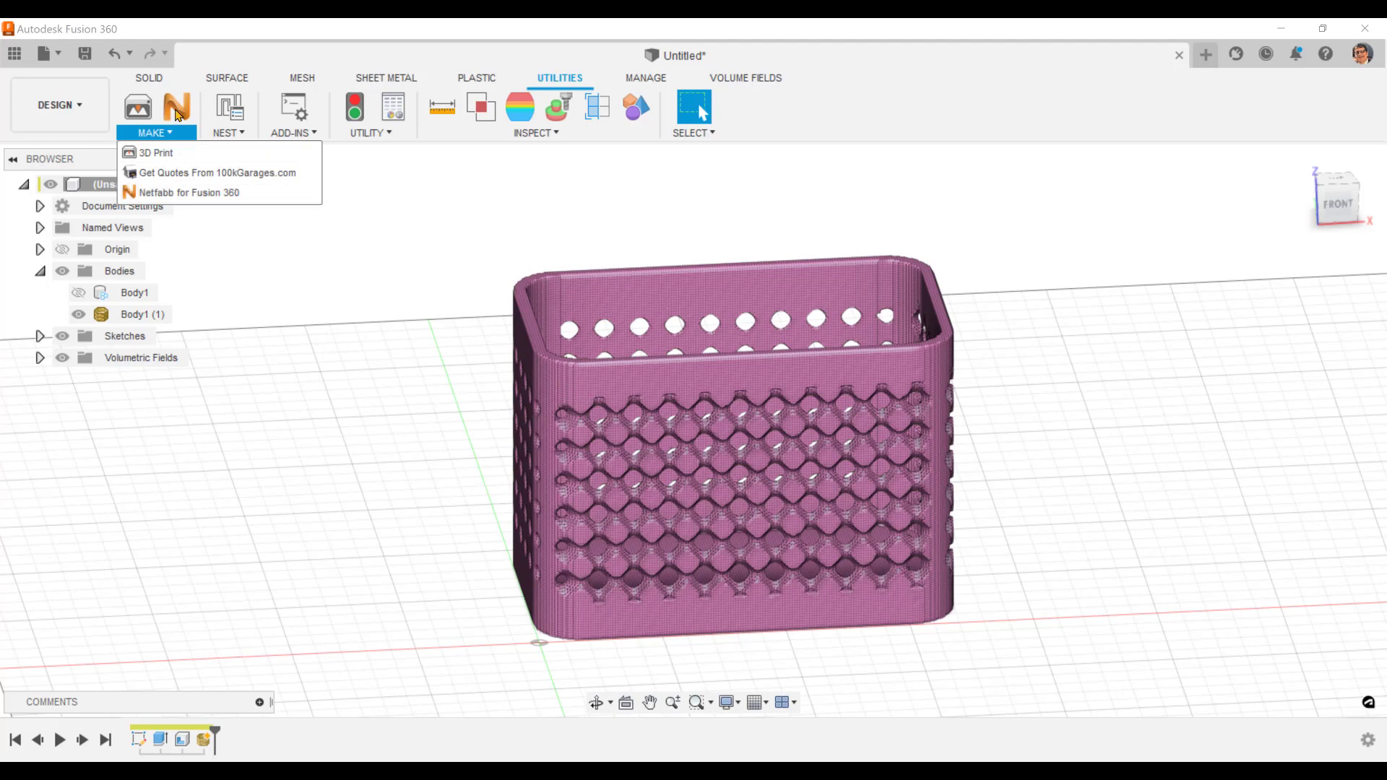
Transfer the basket component to Netfabb with Transfer to Netfabb kept.
left_click(183, 117)
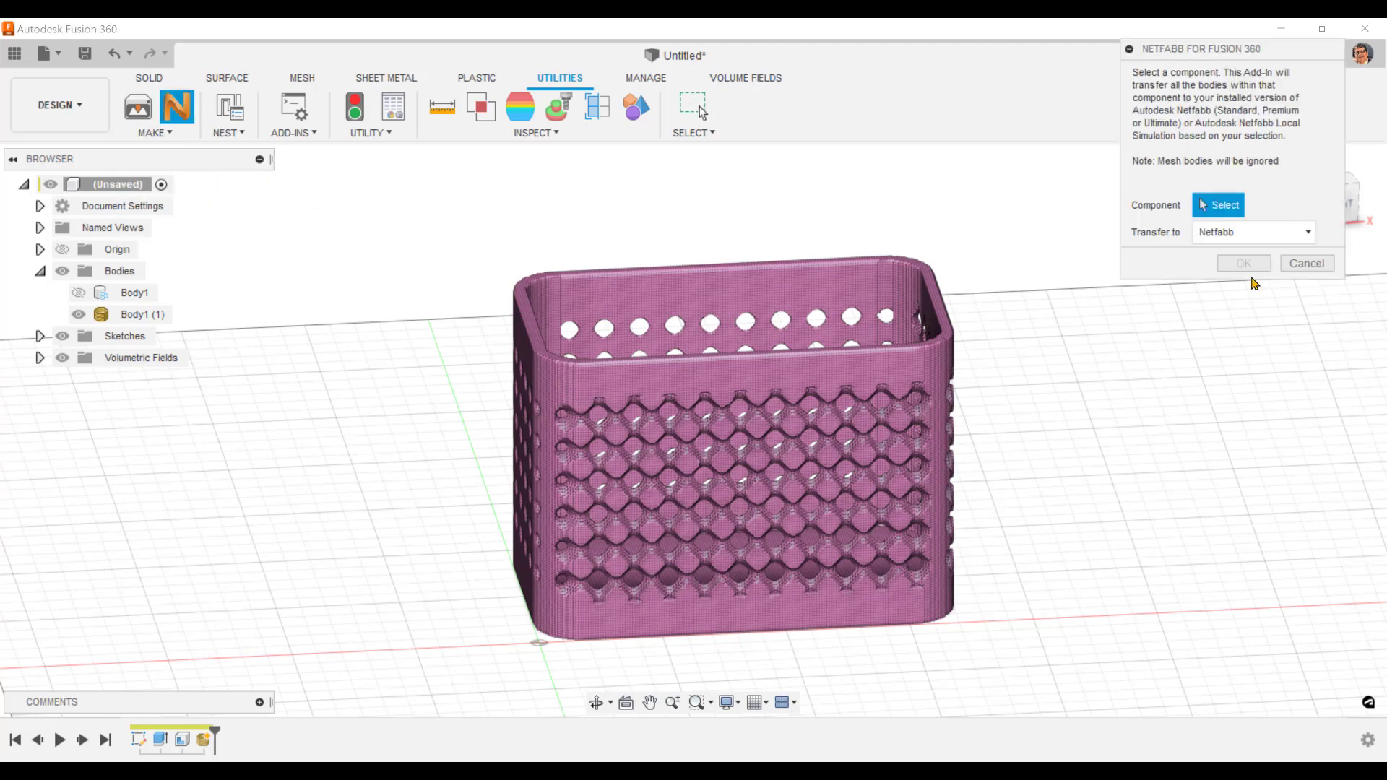
left_click(792, 463)
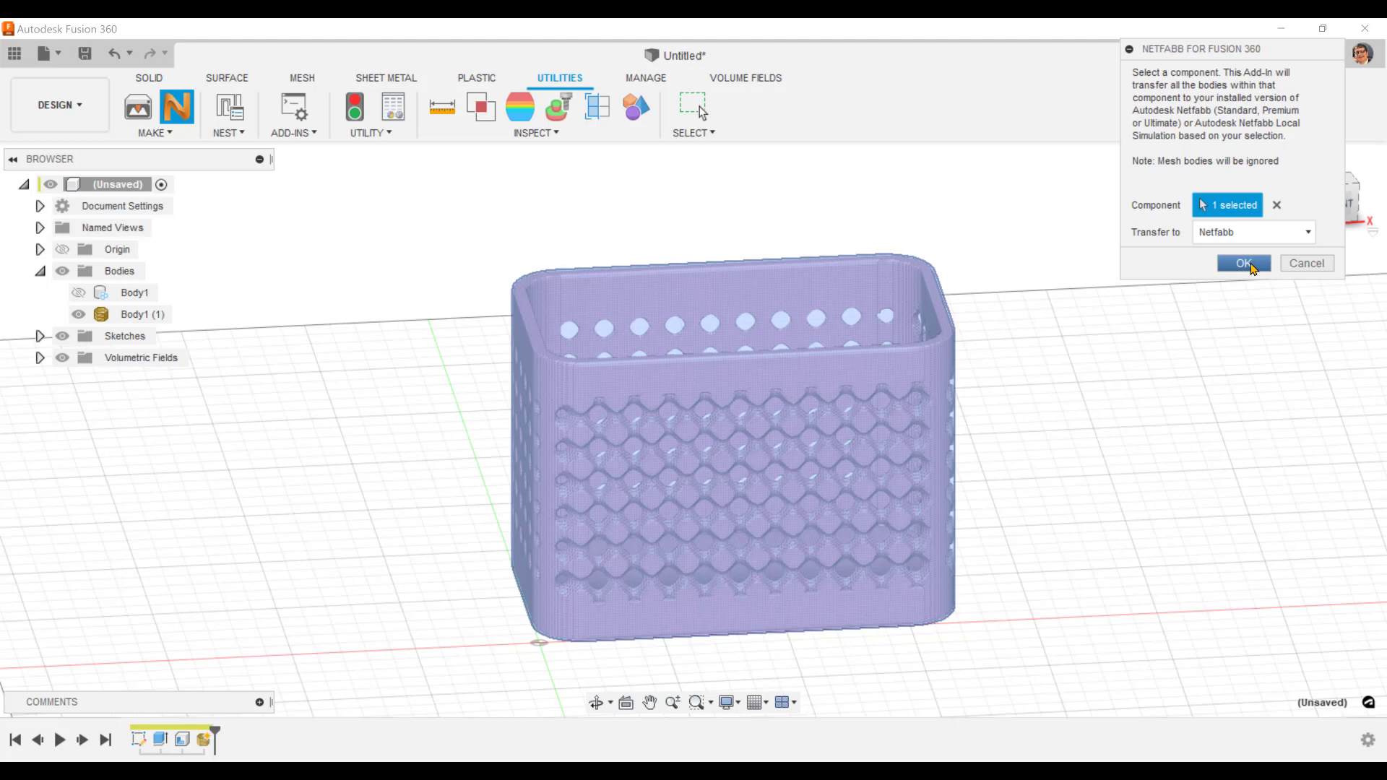
left_click(1243, 263)
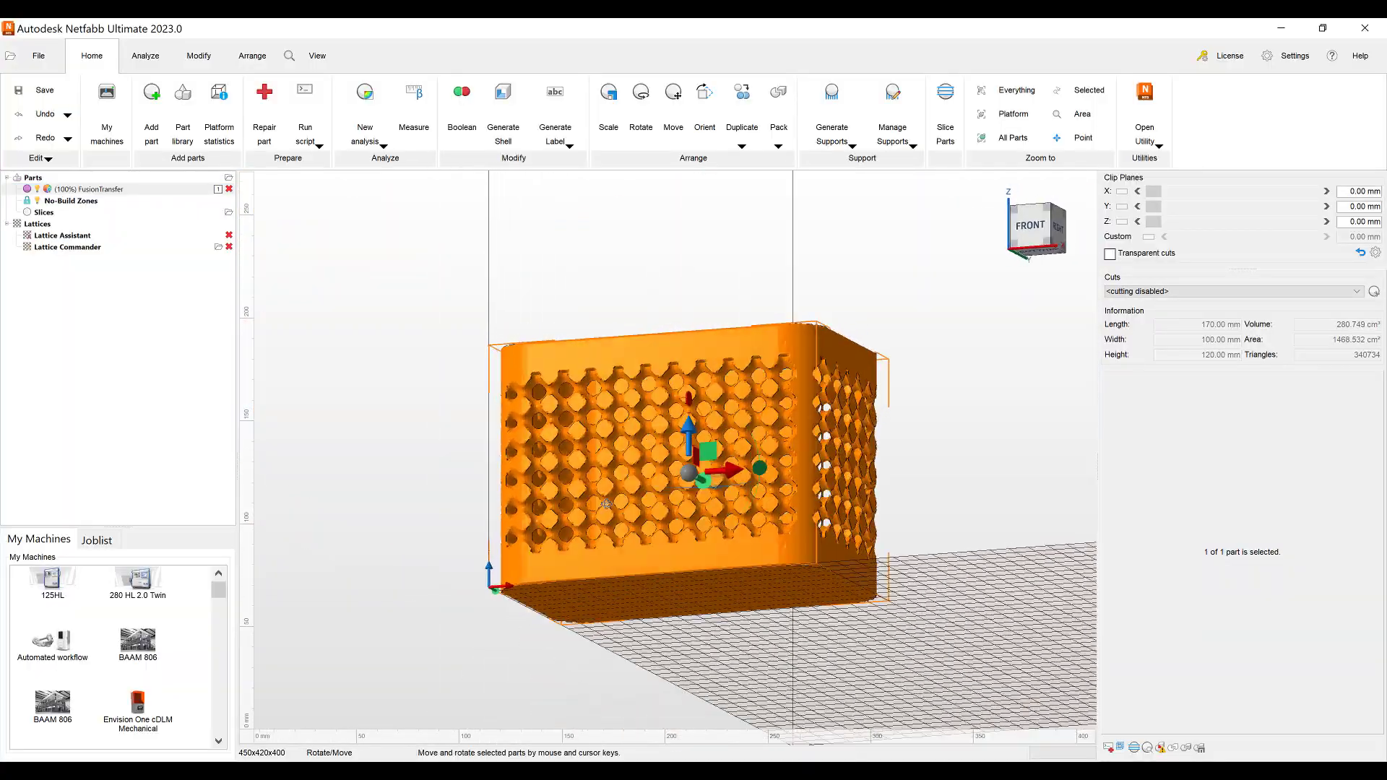
right_click_drag(606, 503, 621, 535)
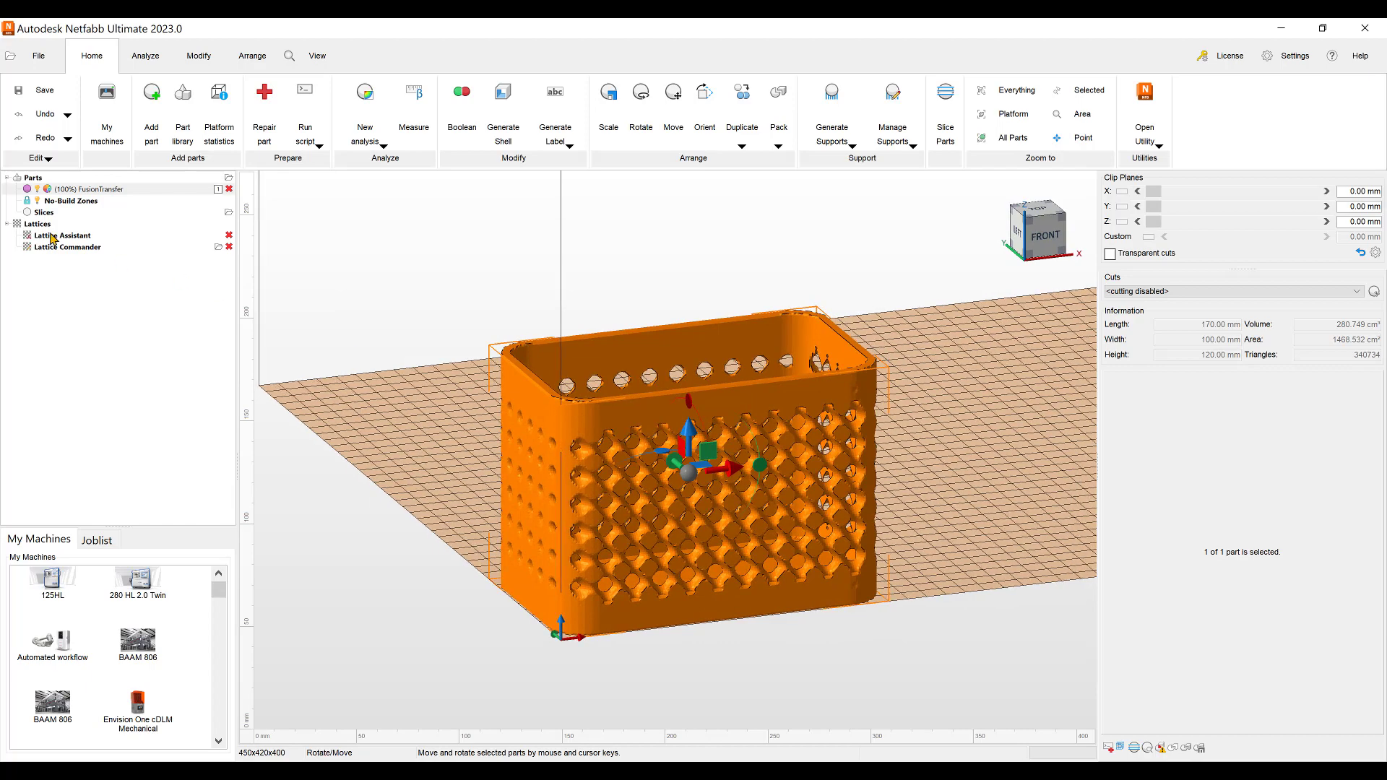
left_click(28, 189)
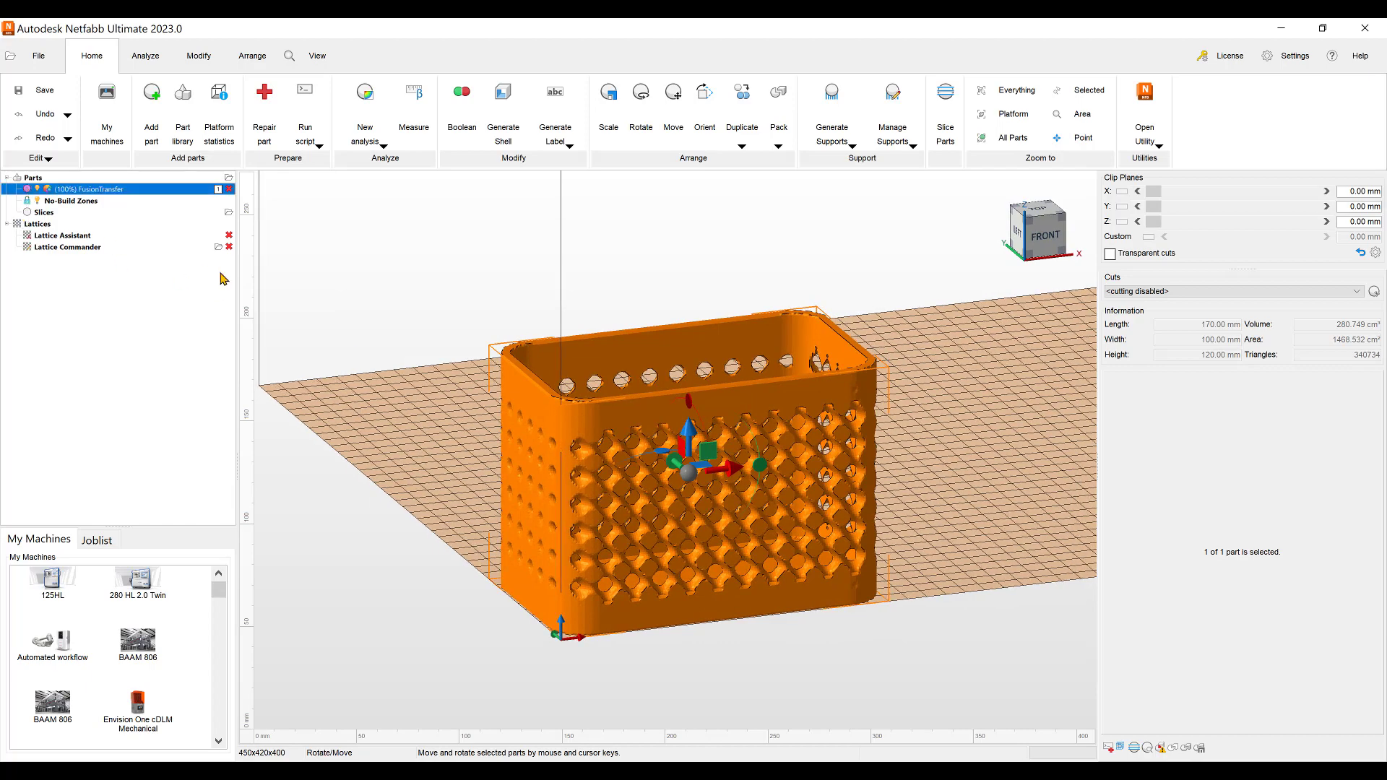
left_click(359, 270)
right_click_drag(477, 453, 431, 441)
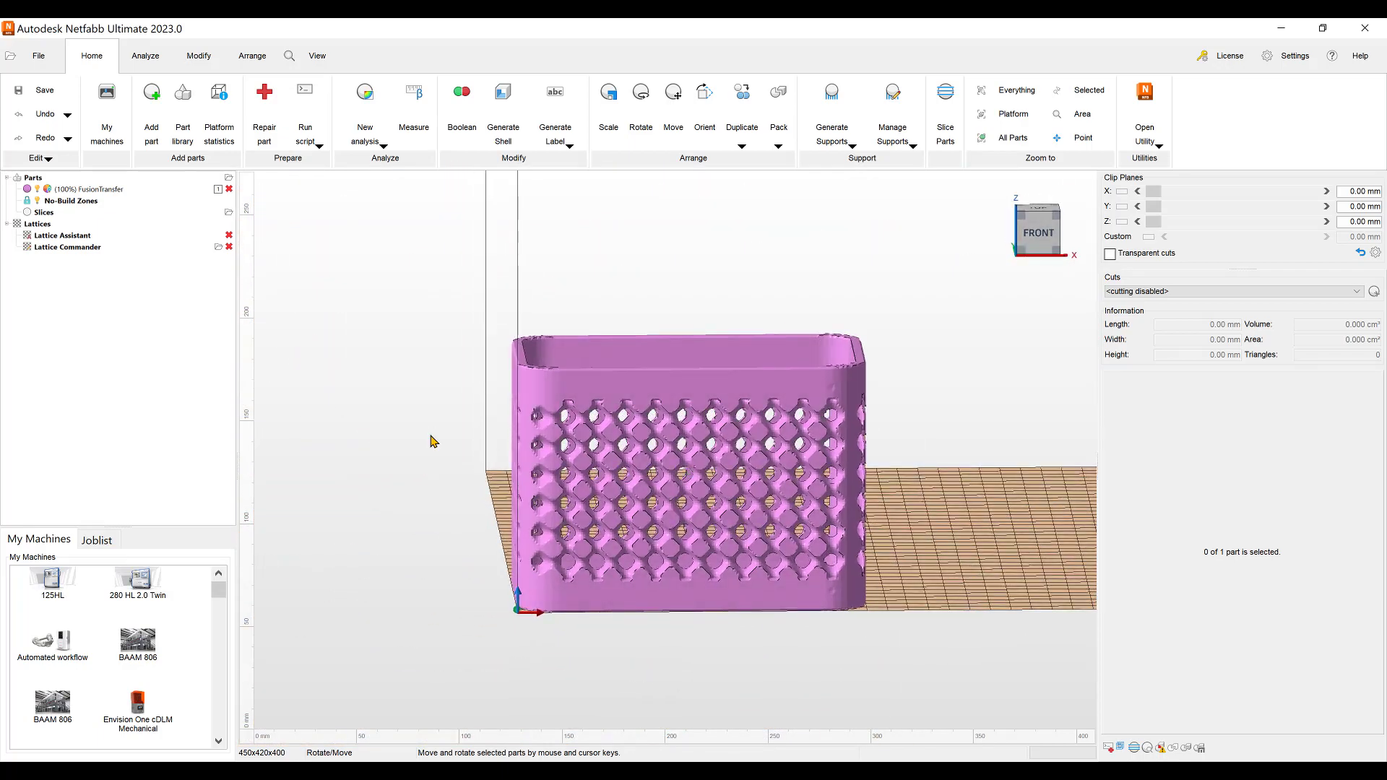